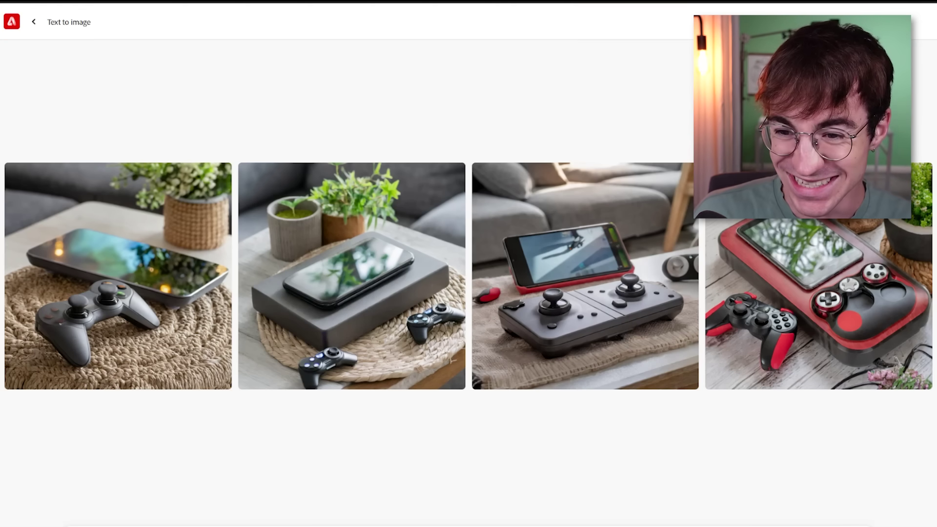
# Open the third result, a handheld screen flanked by two colourful controllers, enlarged in the viewer.
pyautogui.moveTo(561, 320)
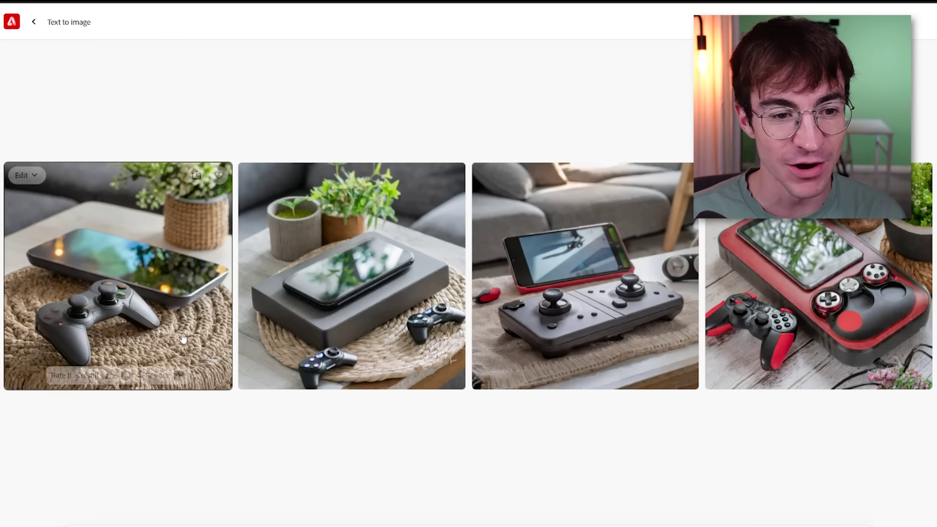
pyautogui.click(561, 293)
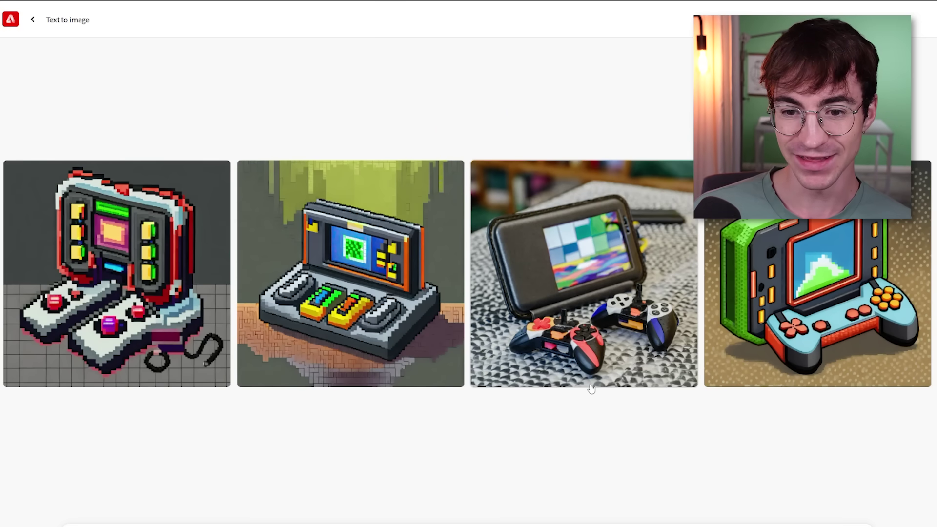
pyautogui.click(590, 385)
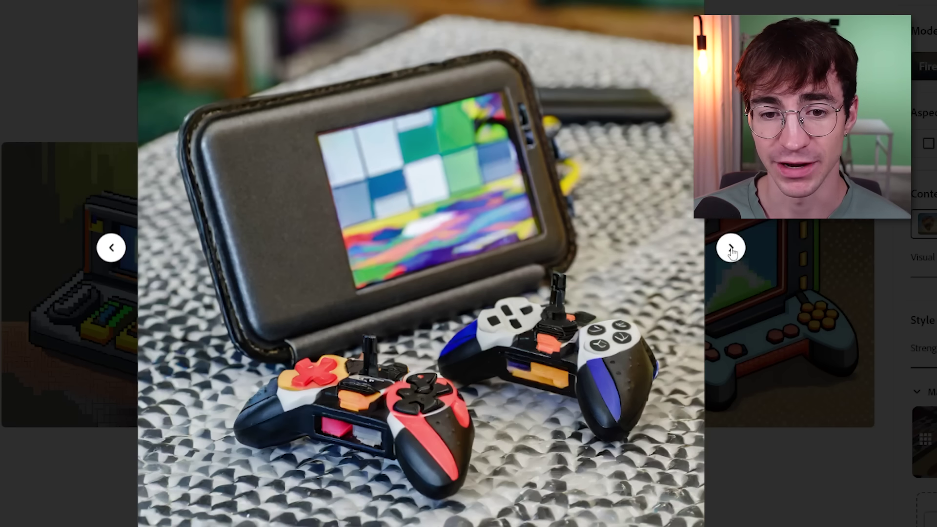
# Go back two images to the white-and-red pixel-art console.
pyautogui.click(112, 249)
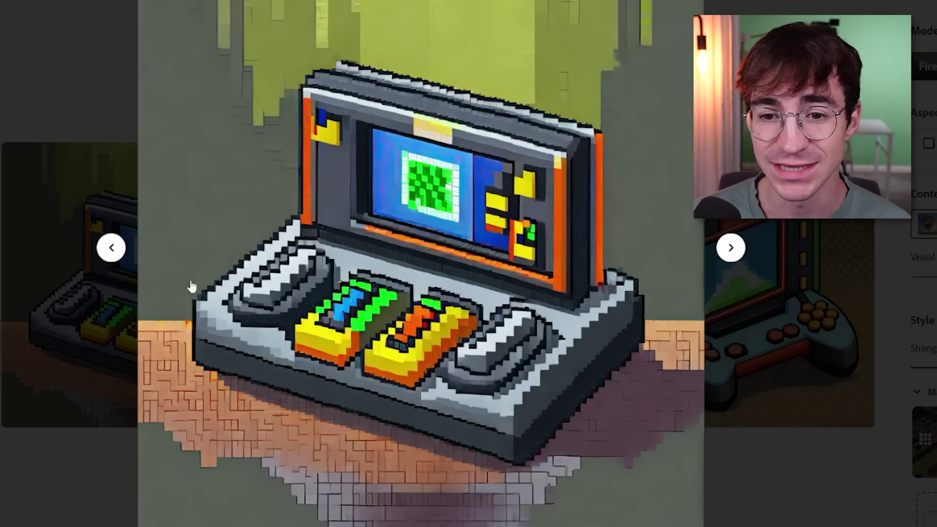
pyautogui.click(112, 249)
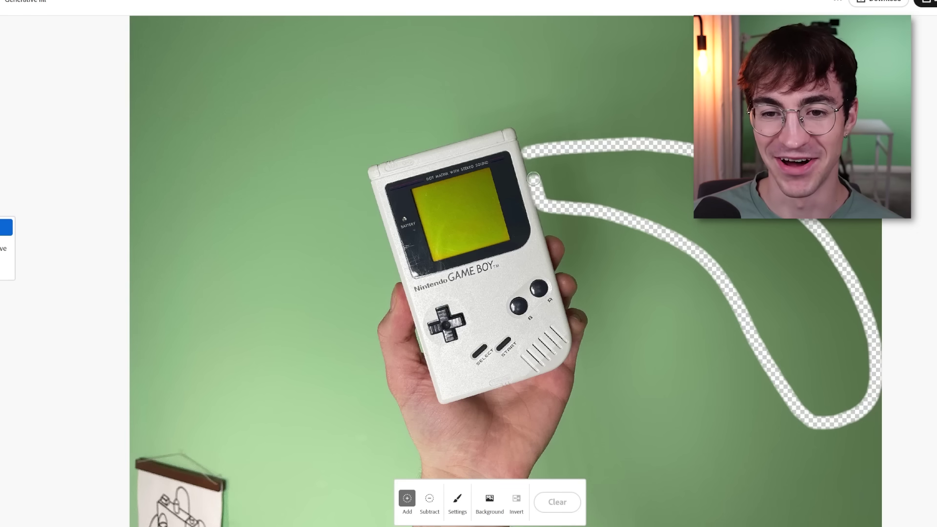
# Mask the Game Boy's lower front around and below its buttons.
pyautogui.moveTo(533, 178)
pyautogui.mouseDown()
pyautogui.moveTo(645, 161)
pyautogui.moveTo(544, 169)
pyautogui.mouseUp()
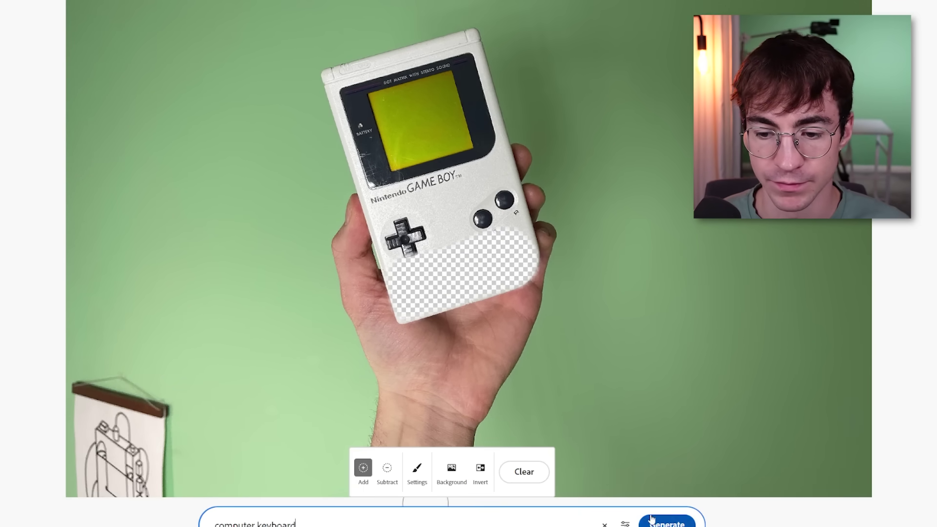
# Generate fill variations for the masked Game Boy area, such as a toothy mouth on its screen.
pyautogui.click(651, 521)
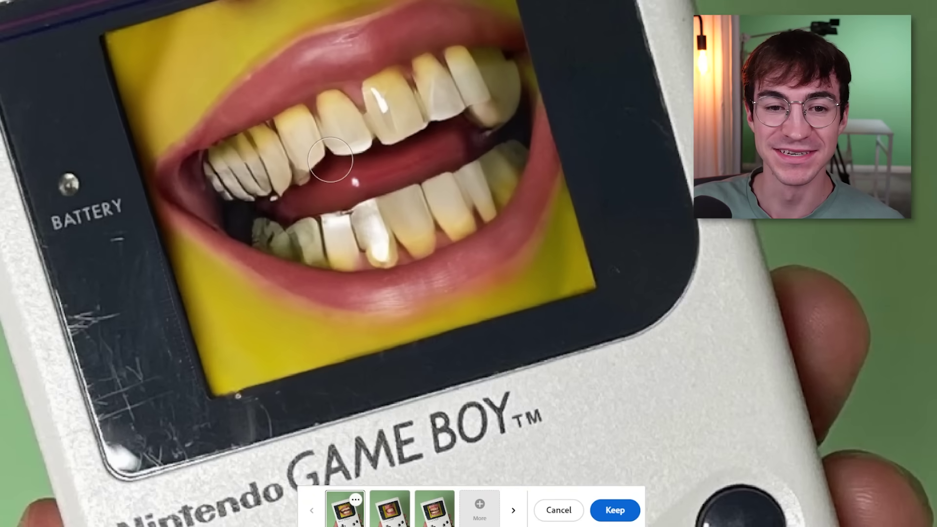
pyautogui.scroll(2, 265, 105)
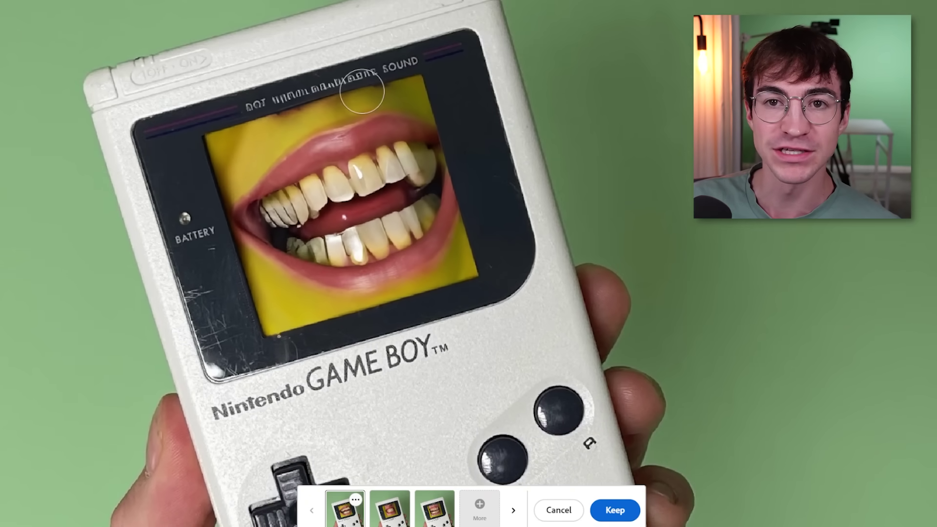
pyautogui.scroll(-3, 389, 233)
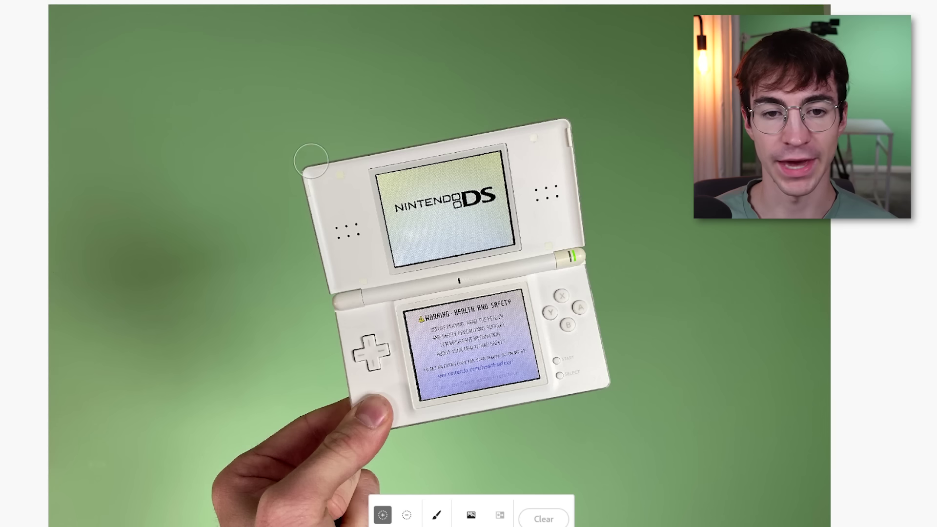
# Erase the background above the DS, then compare the red and white extra top-screen variations.
pyautogui.moveTo(309, 158)
pyautogui.mouseDown()
pyautogui.moveTo(287, 77)
pyautogui.moveTo(505, 32)
pyautogui.mouseUp()
pyautogui.moveTo(545, 105)
pyautogui.mouseDown()
pyautogui.moveTo(317, 145)
pyautogui.moveTo(399, 86)
pyautogui.mouseUp()
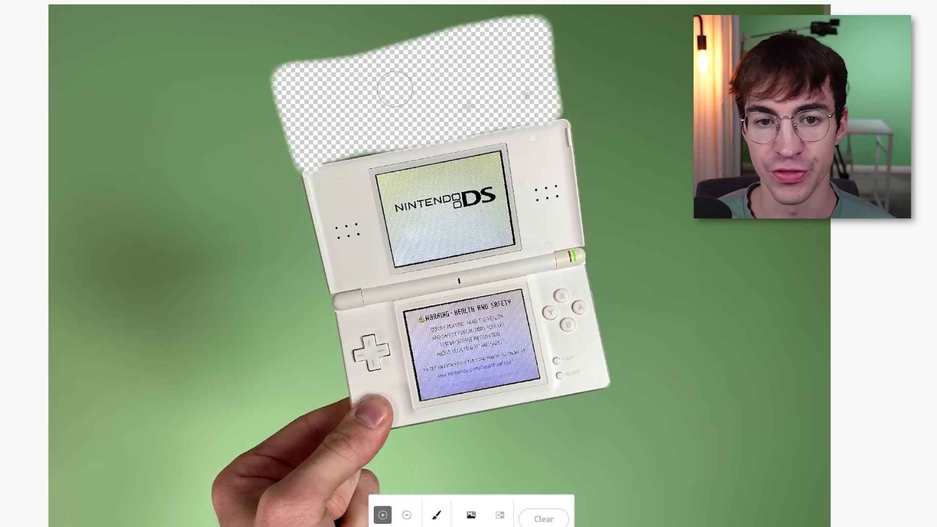
pyautogui.moveTo(285, 63)
pyautogui.mouseDown()
pyautogui.moveTo(375, 27)
pyautogui.moveTo(522, 9)
pyautogui.mouseUp()
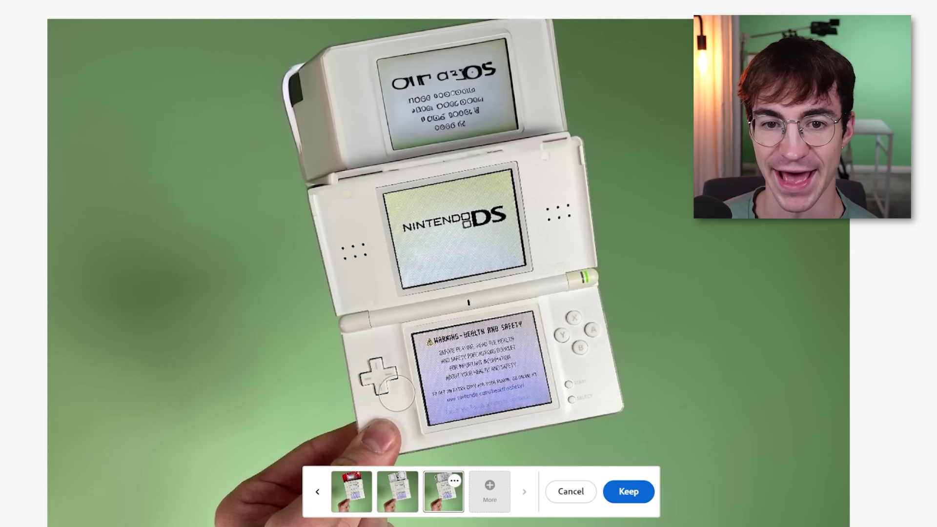
pyautogui.click(354, 485)
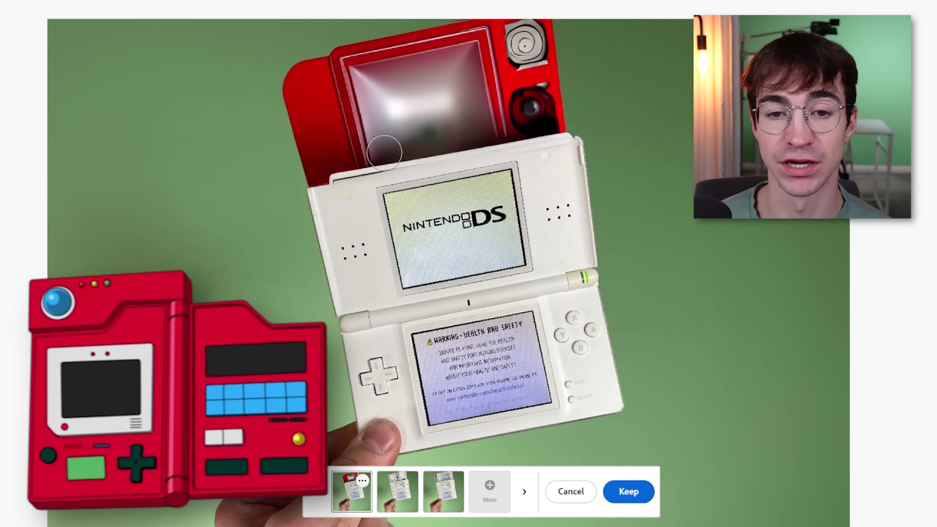
pyautogui.click(443, 491)
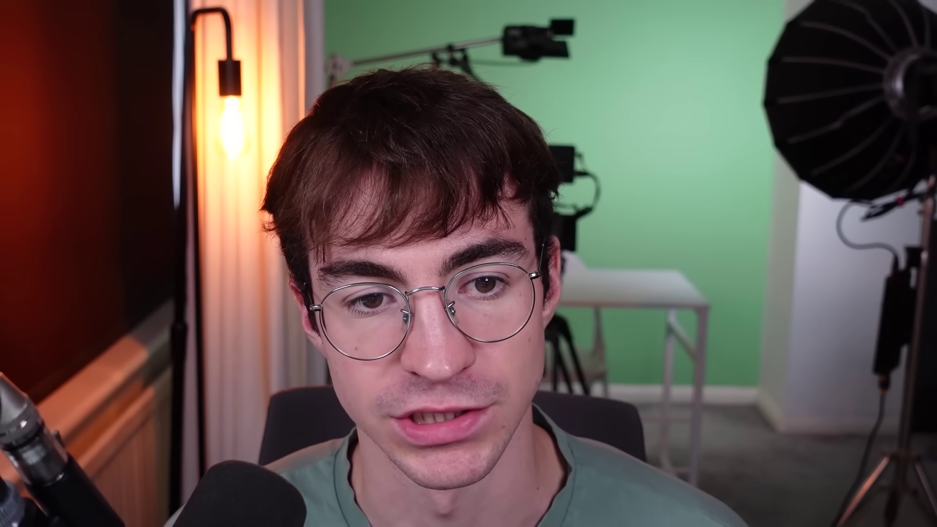
# Fill the areas beside the Switch with 'human ears' and compare the ear variations.
pyautogui.write('human ears')
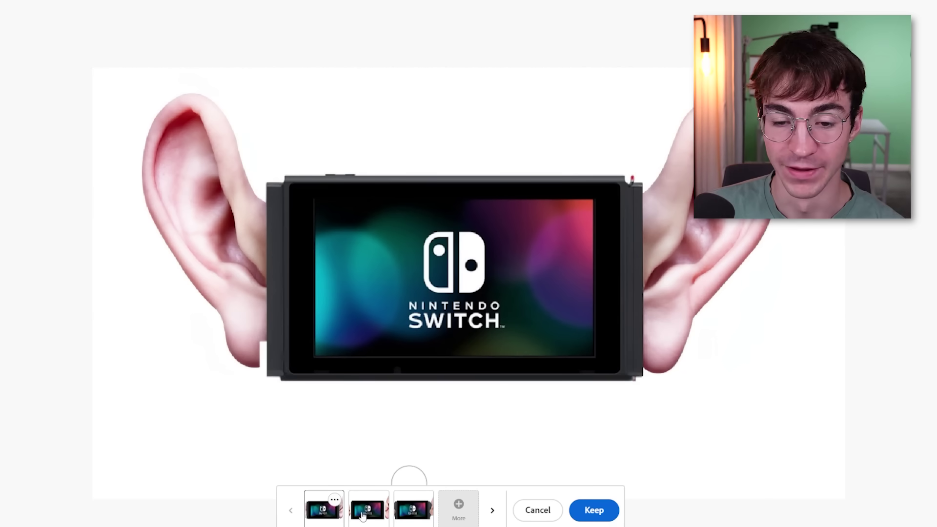
pyautogui.click(363, 515)
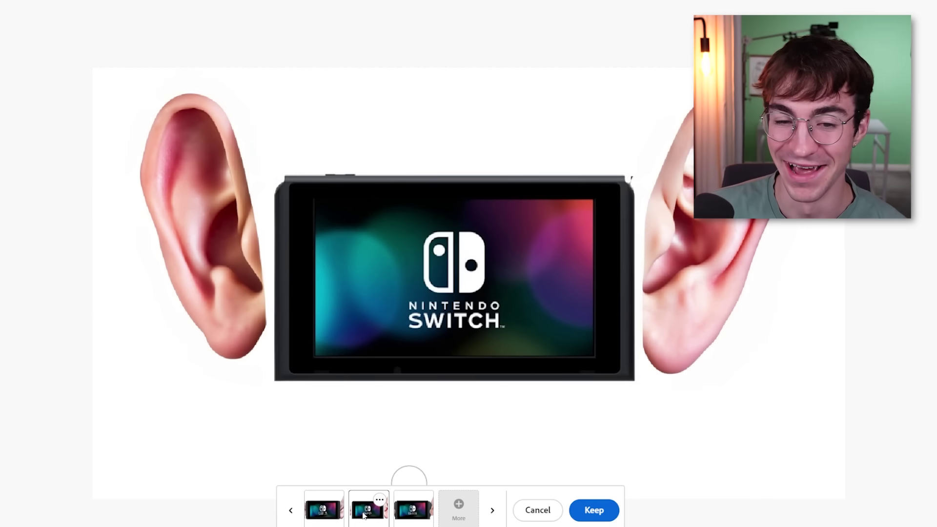
pyautogui.click(422, 516)
pyautogui.click(355, 516)
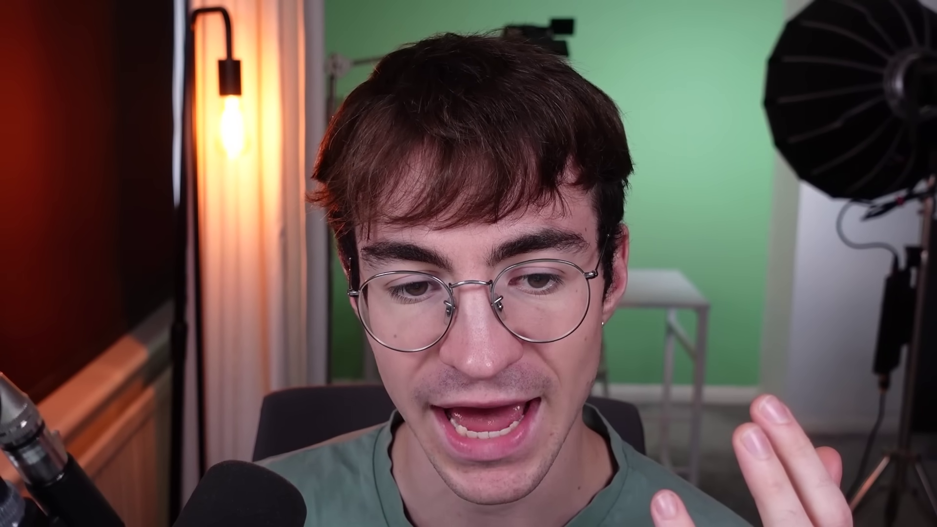
# Regenerate with 'ergonomic grip' and compare the black grip and frying-pan handle variations.
pyautogui.write('rganomic grip')
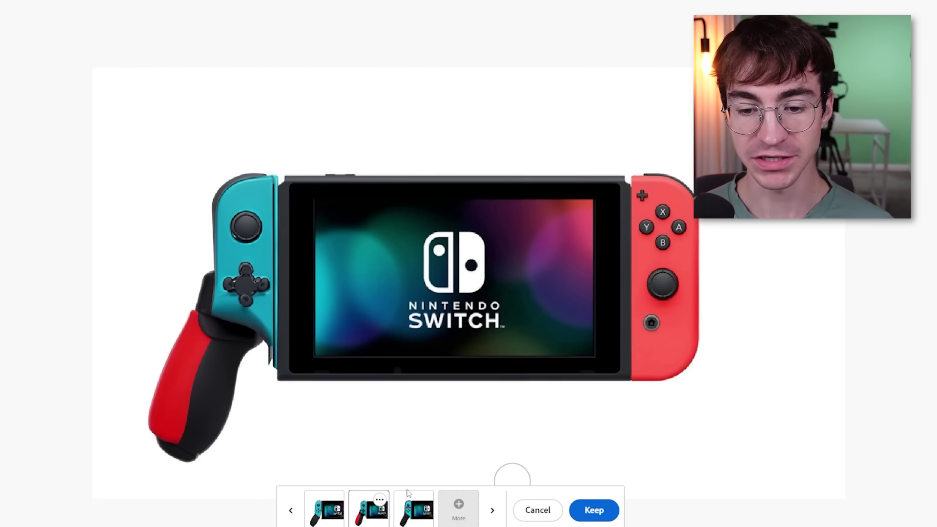
pyautogui.click(424, 522)
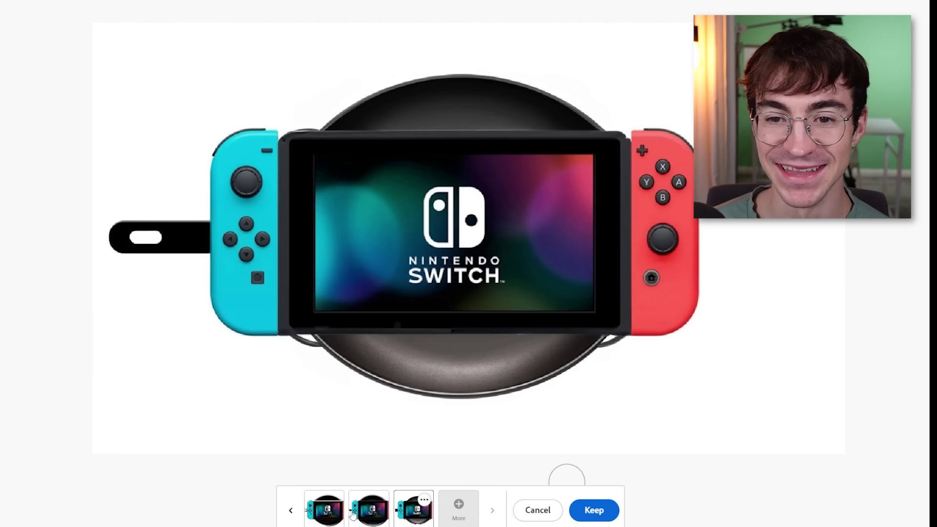
pyautogui.click(352, 512)
pyautogui.click(340, 511)
pyautogui.click(358, 511)
pyautogui.click(416, 513)
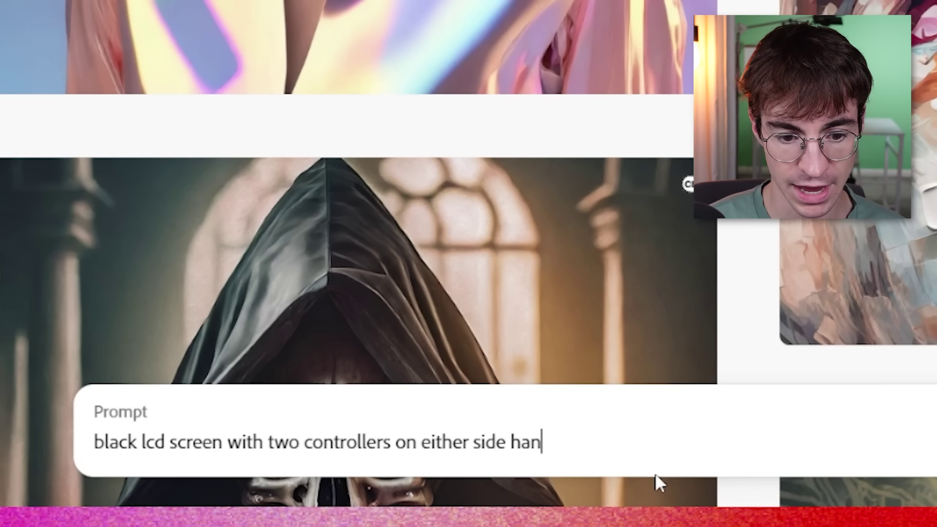
# Reword the prompt to 'black lcd screen with two controllers attached to either side for handheld gaming'.
pyautogui.write('dheld ga')
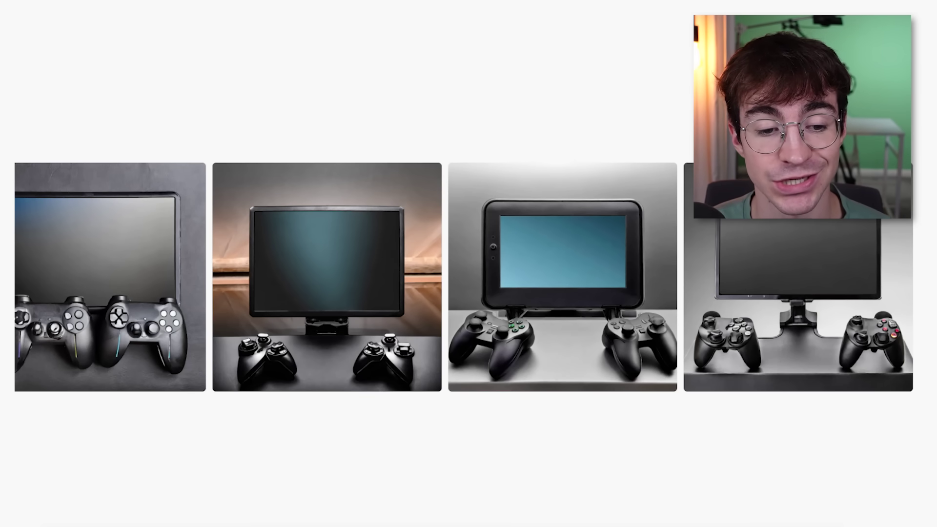
pyautogui.doubleClick(459, 51)
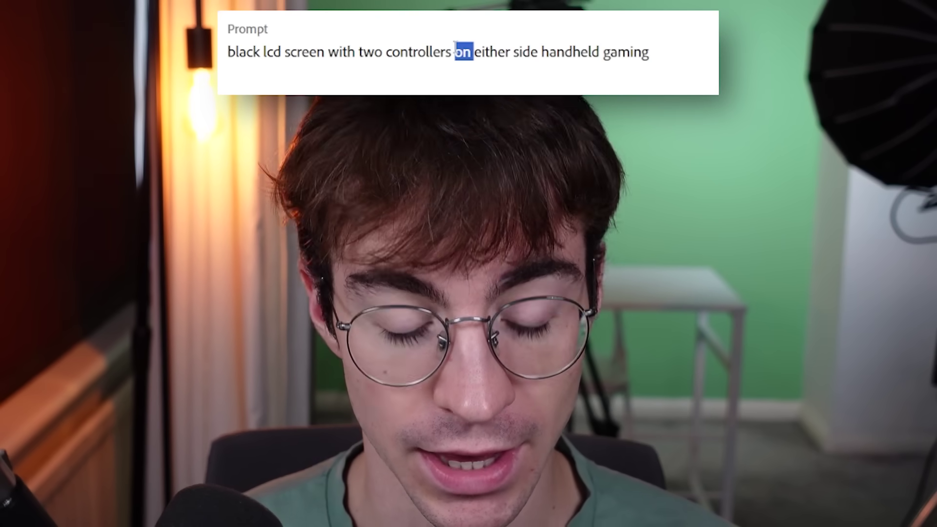
pyautogui.press('BackSpace')
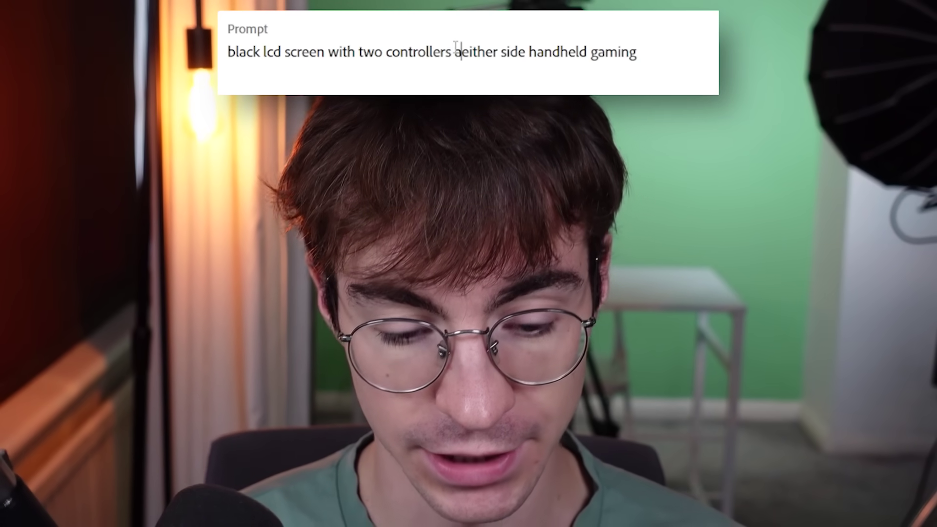
pyautogui.write('attached to')
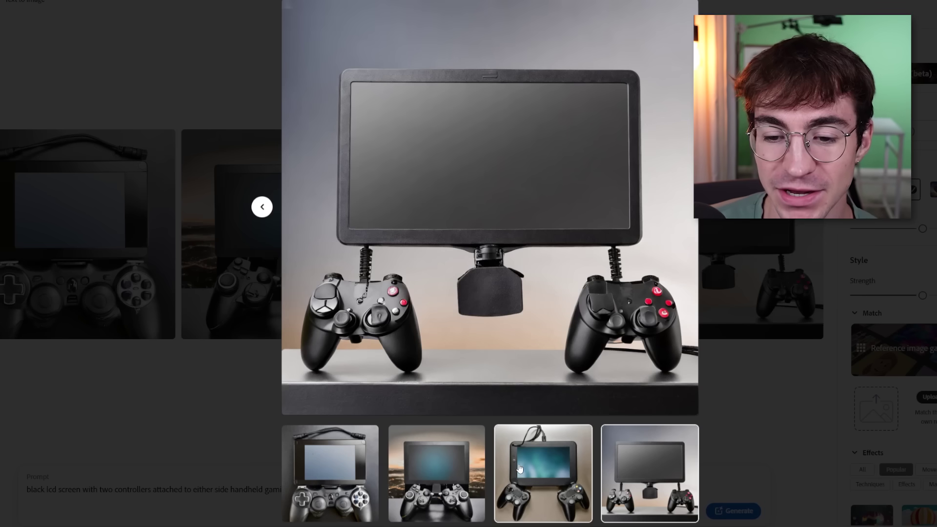
# Browse the generated results from the third image back to the first.
pyautogui.click(542, 474)
pyautogui.click(430, 476)
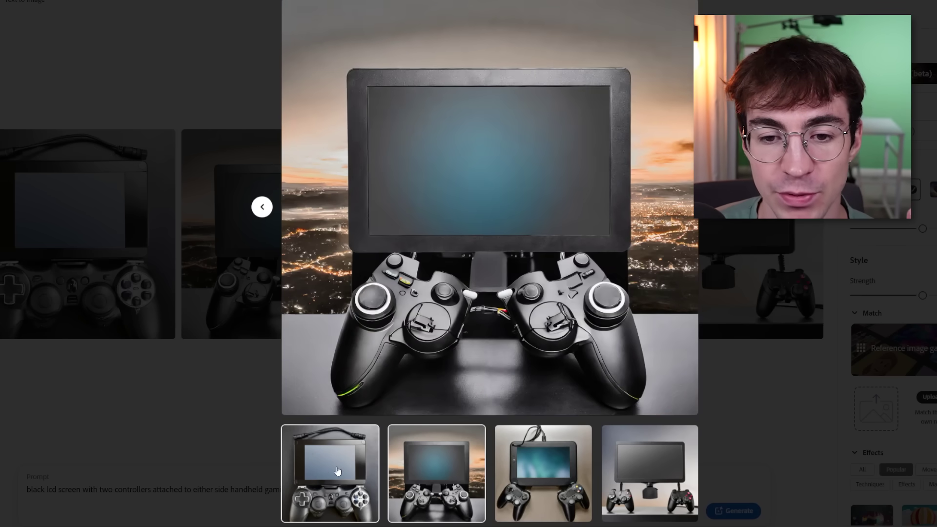
pyautogui.press('Left')
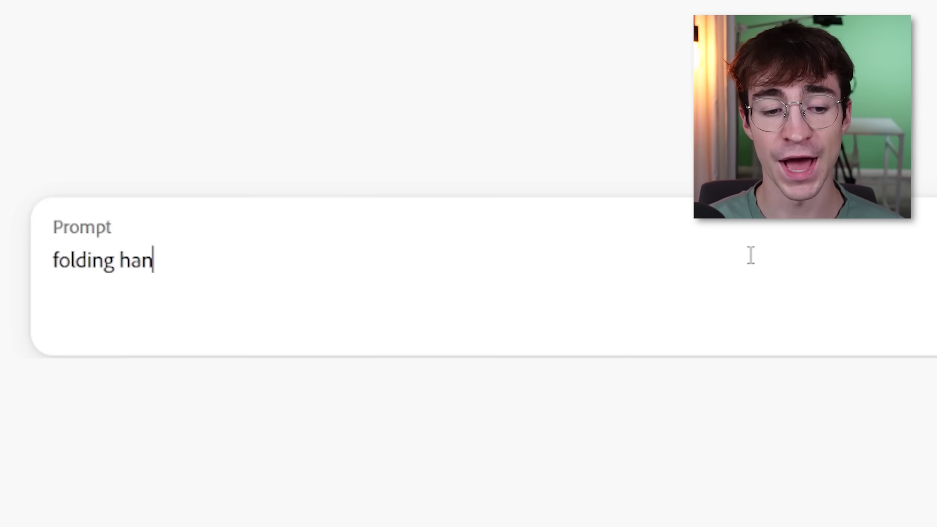
# Generate a folding handheld gaming device, screen on top and buttons below, and view results one to three.
pyautogui.write('dheld gaming ')
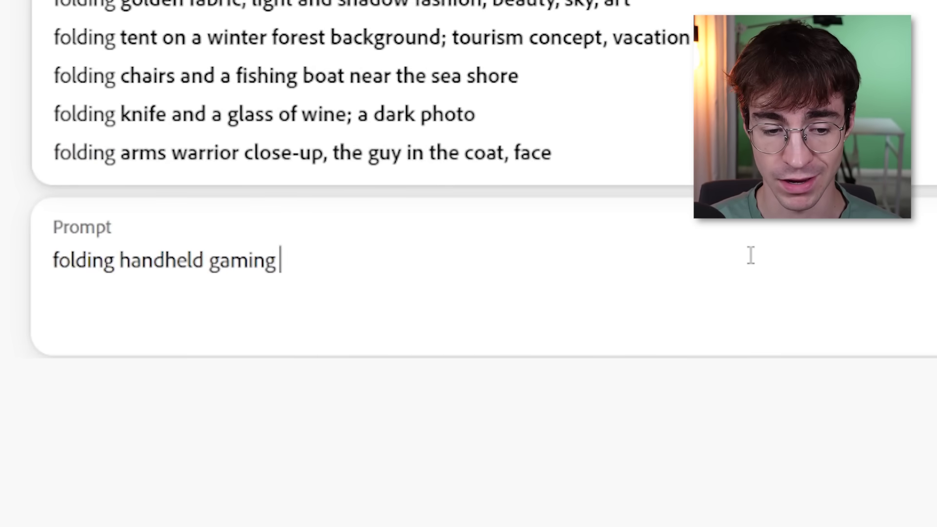
pyautogui.write('de')
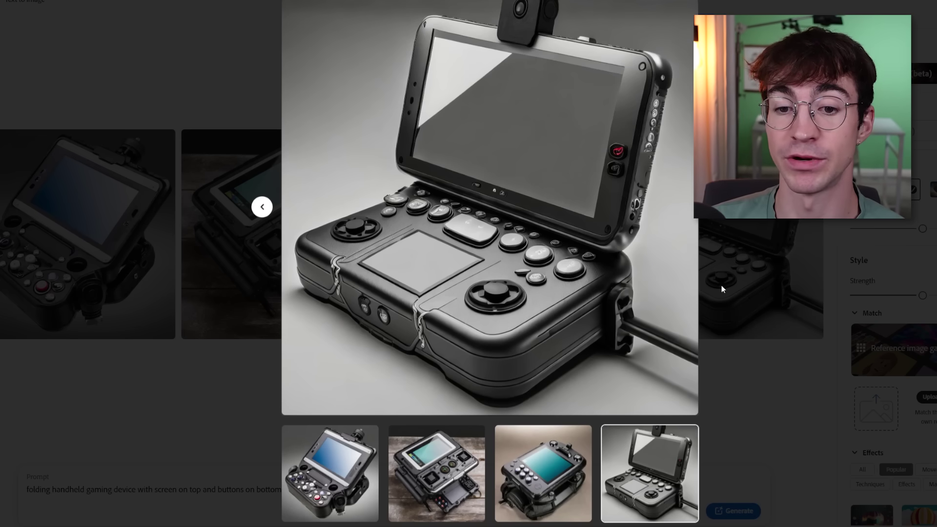
pyautogui.moveTo(550, 307)
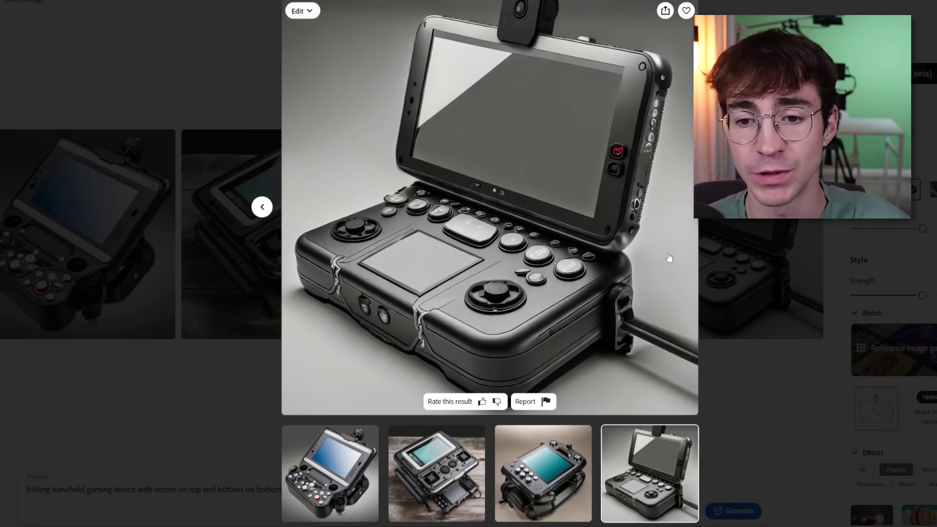
pyautogui.click(753, 282)
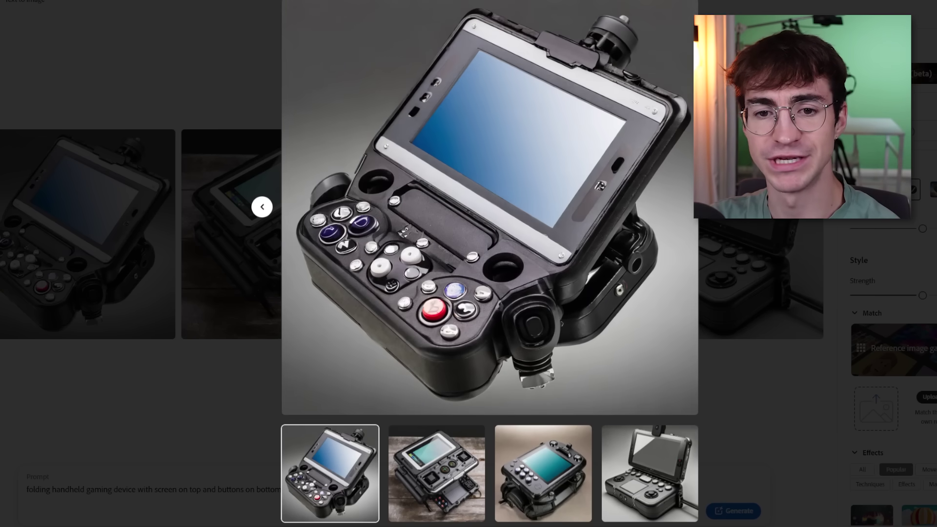
pyautogui.press('Right')
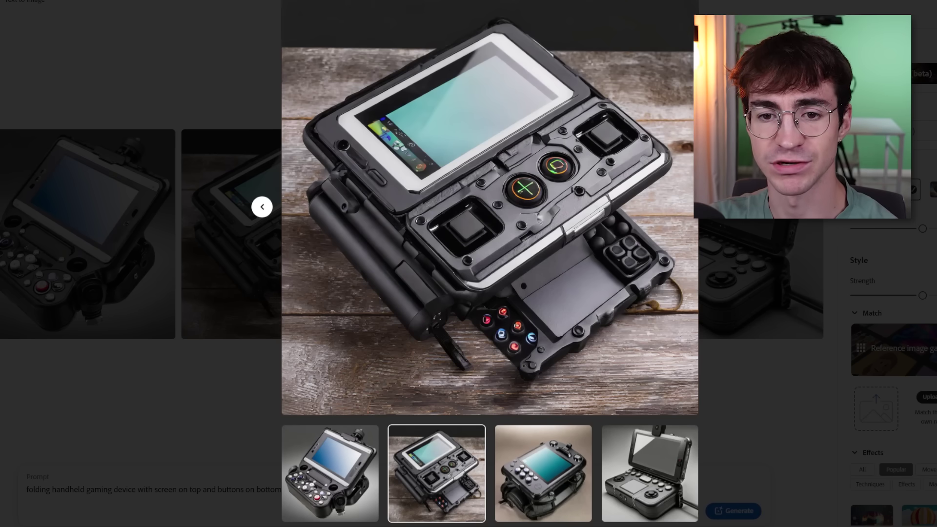
pyautogui.press('Right')
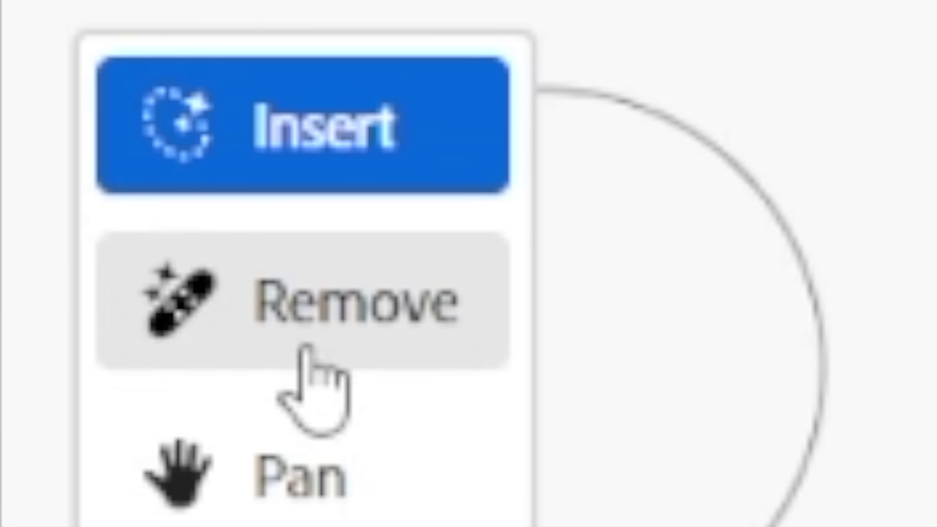
# Remove the painted area above the Game Boy and the red chip on its hinge.
pyautogui.click(279, 349)
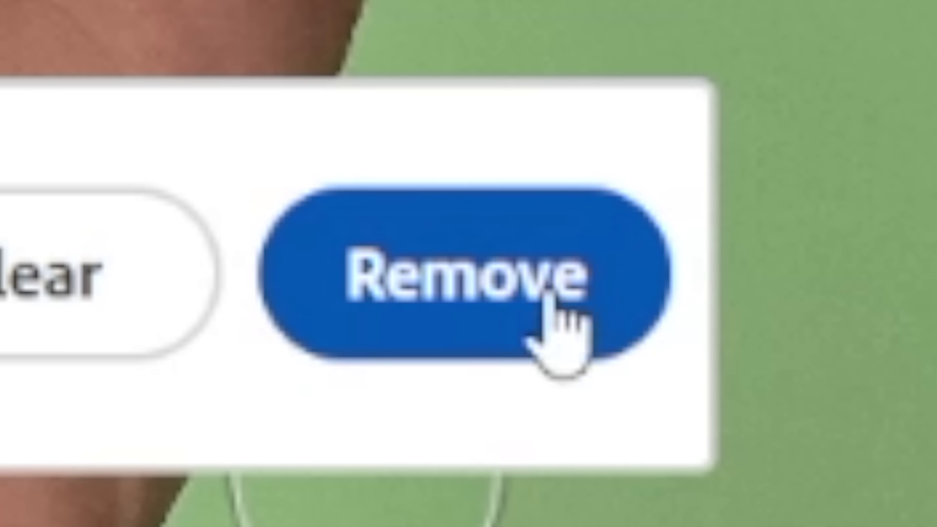
pyautogui.click(550, 295)
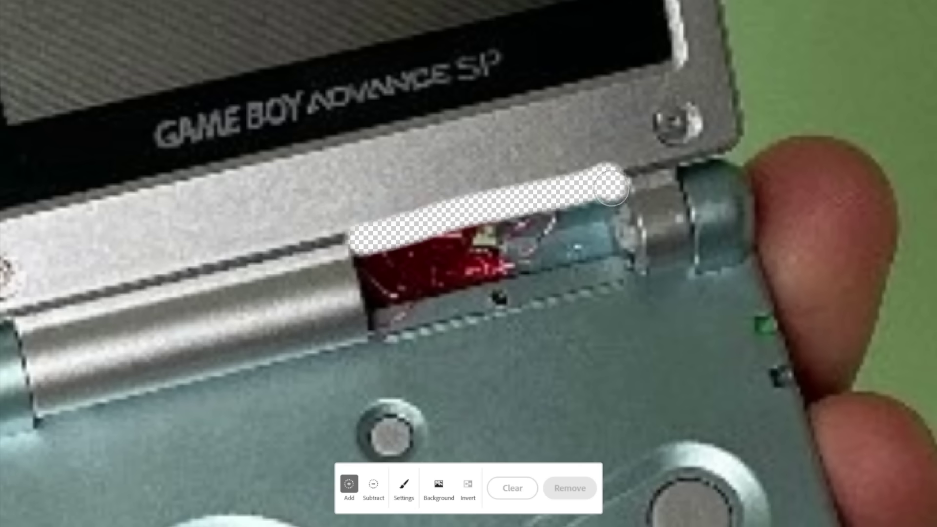
pyautogui.moveTo(603, 275)
pyautogui.mouseDown()
pyautogui.moveTo(534, 293)
pyautogui.moveTo(599, 249)
pyautogui.moveTo(560, 253)
pyautogui.moveTo(539, 236)
pyautogui.moveTo(484, 247)
pyautogui.moveTo(406, 283)
pyautogui.mouseUp()
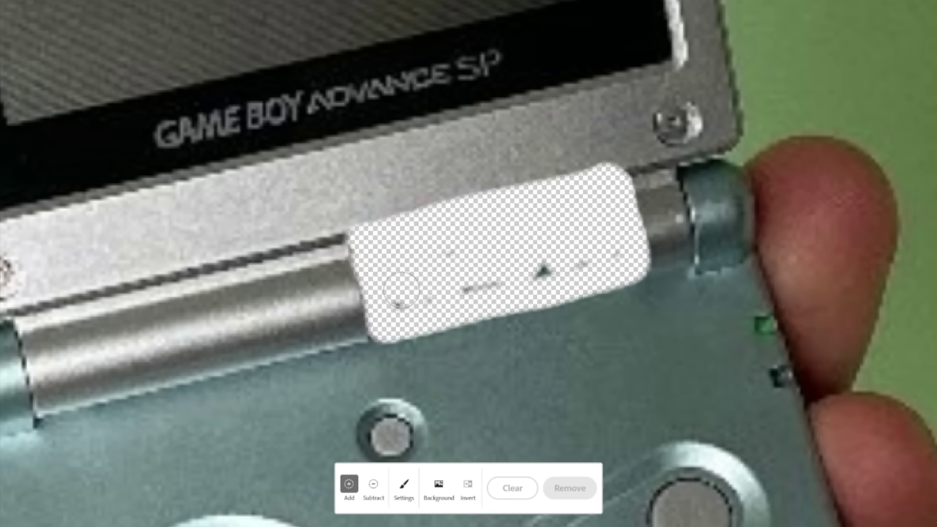
pyautogui.click(558, 482)
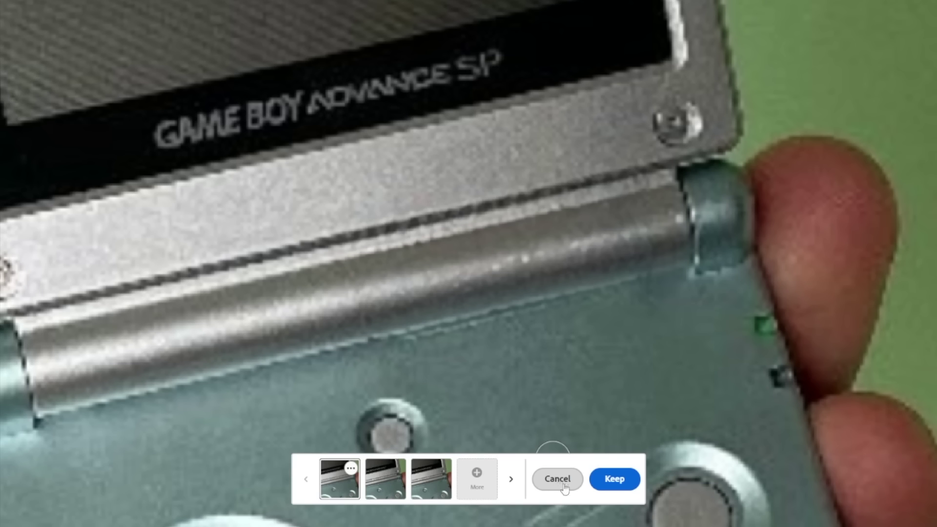
pyautogui.click(614, 479)
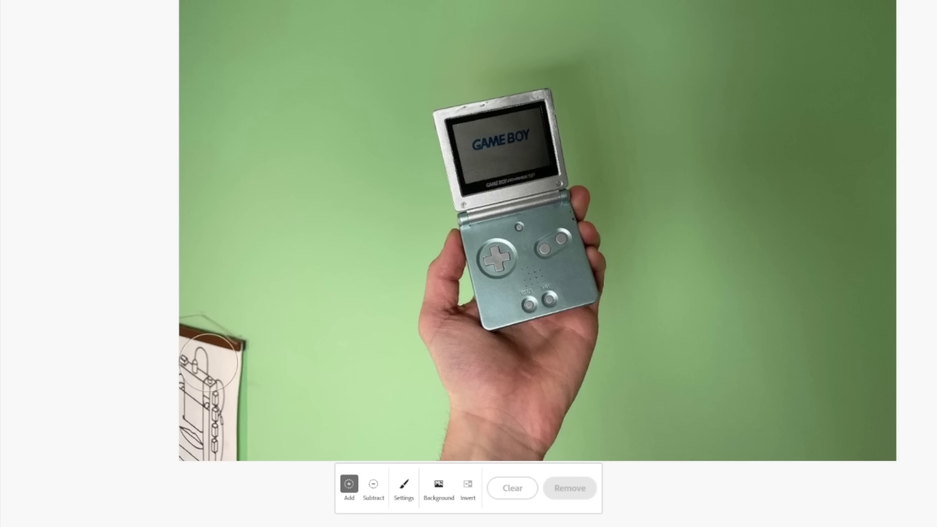
# Remove the wall hanging at lower left, then paint over the Cassette Boy beside the Walkman.
pyautogui.moveTo(180, 326)
pyautogui.mouseDown()
pyautogui.moveTo(245, 341)
pyautogui.moveTo(238, 447)
pyautogui.moveTo(187, 366)
pyautogui.mouseUp()
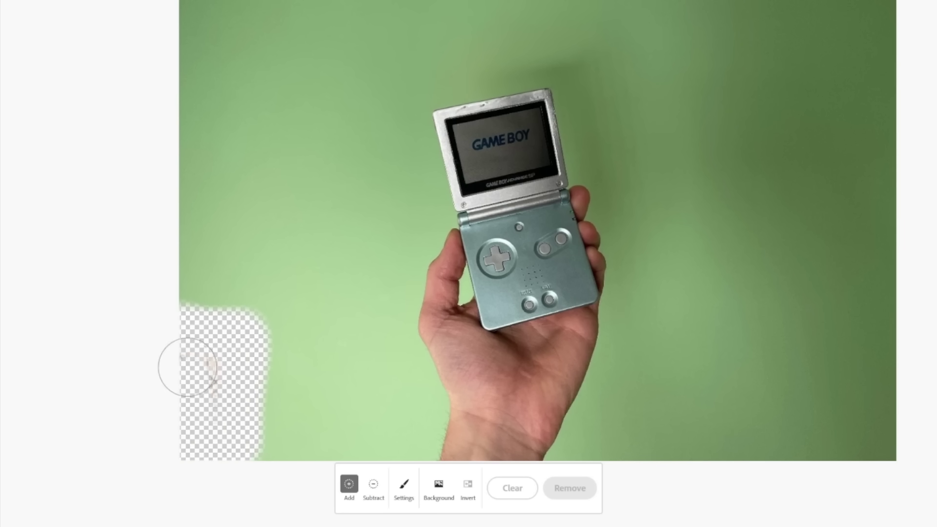
pyautogui.click(570, 488)
pyautogui.click(614, 479)
pyautogui.moveTo(254, 105)
pyautogui.mouseDown()
pyautogui.moveTo(483, 98)
pyautogui.moveTo(262, 124)
pyautogui.moveTo(262, 307)
pyautogui.moveTo(358, 385)
pyautogui.moveTo(419, 361)
pyautogui.moveTo(481, 298)
pyautogui.moveTo(470, 134)
pyautogui.moveTo(317, 361)
pyautogui.moveTo(347, 185)
pyautogui.mouseUp()
# Remove the red Cassette Boy using variation 2, erase the text under NINTENDO, and refill above the PSP.
pyautogui.moveTo(180, 122)
pyautogui.mouseDown()
pyautogui.moveTo(196, 215)
pyautogui.moveTo(408, 130)
pyautogui.moveTo(415, 146)
pyautogui.mouseUp()
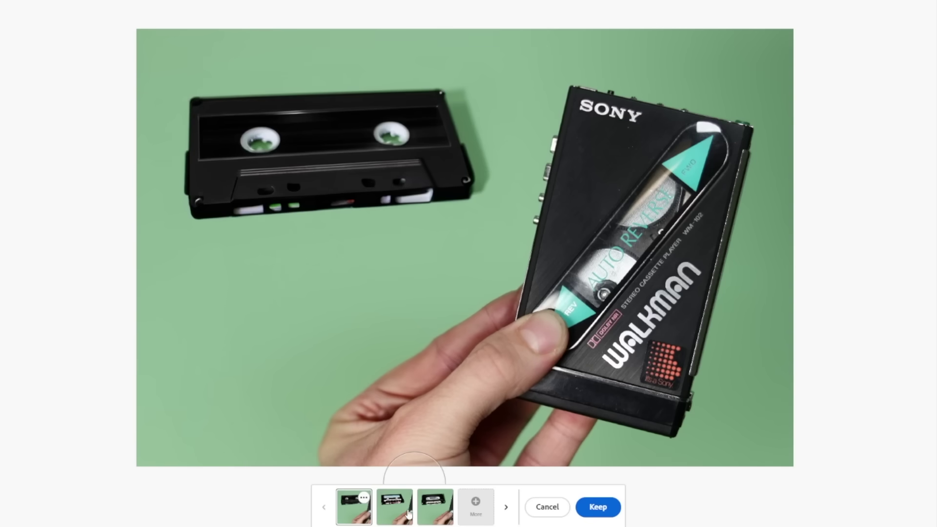
pyautogui.click(395, 507)
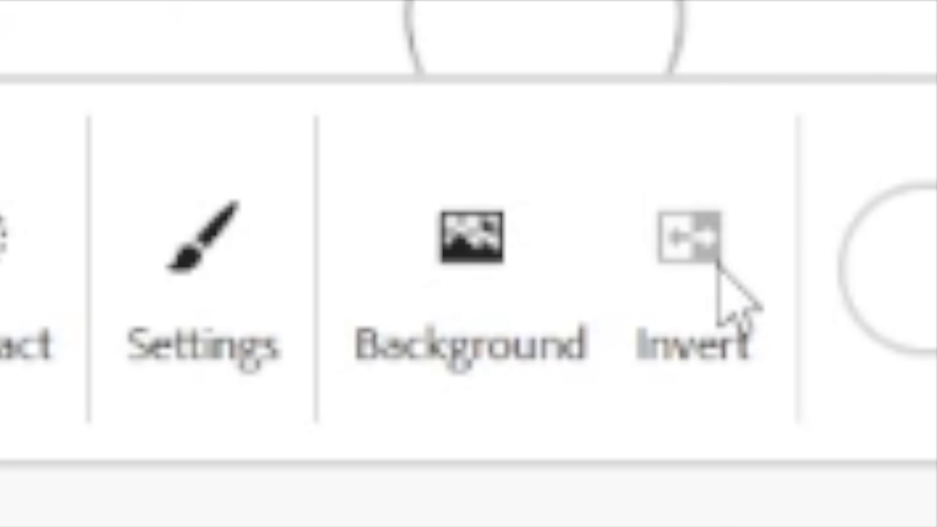
pyautogui.click(513, 287)
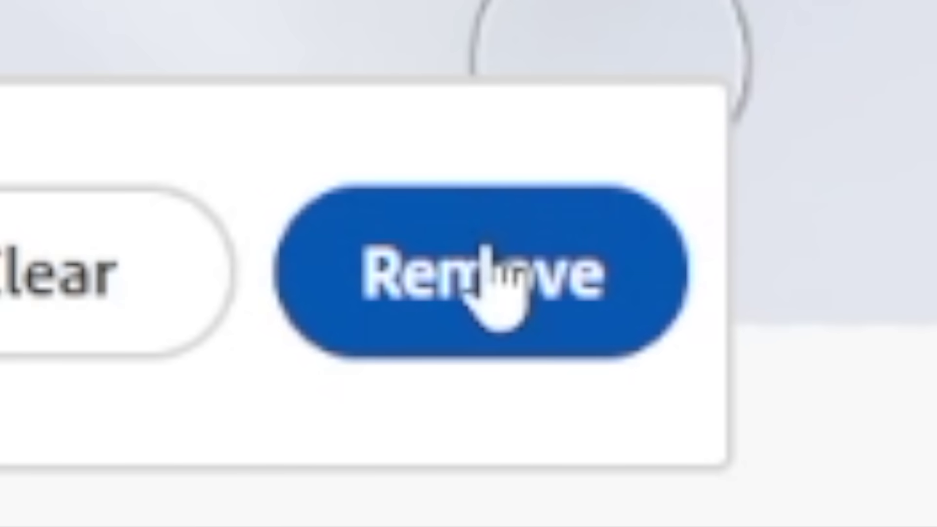
pyautogui.click(497, 283)
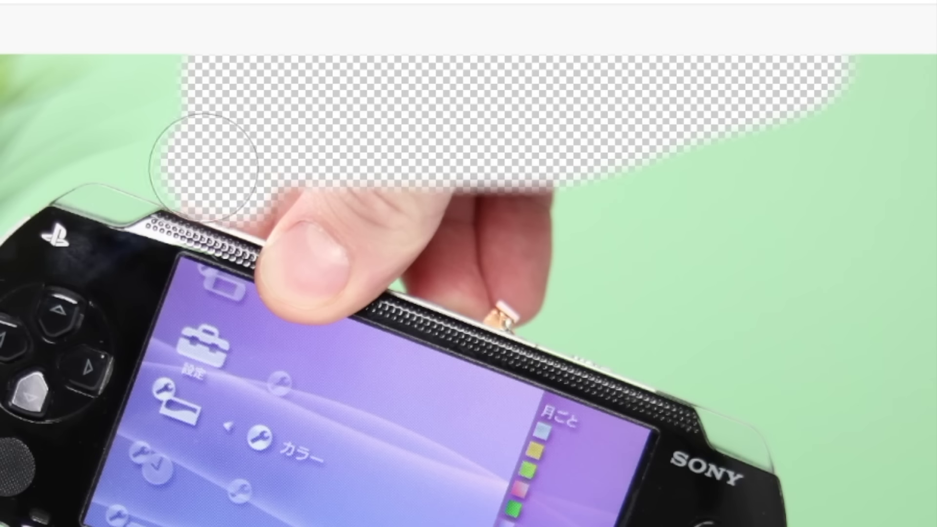
pyautogui.moveTo(216, 163)
pyautogui.mouseDown()
pyautogui.moveTo(262, 172)
pyautogui.moveTo(309, 277)
pyautogui.moveTo(435, 219)
pyautogui.moveTo(502, 240)
pyautogui.moveTo(423, 242)
pyautogui.moveTo(443, 236)
pyautogui.moveTo(566, 273)
pyautogui.mouseUp()
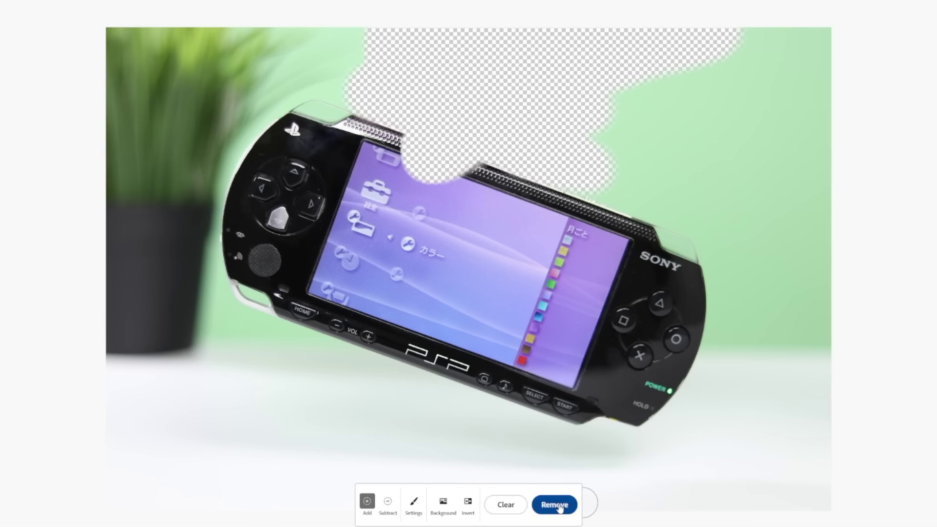
pyautogui.click(556, 506)
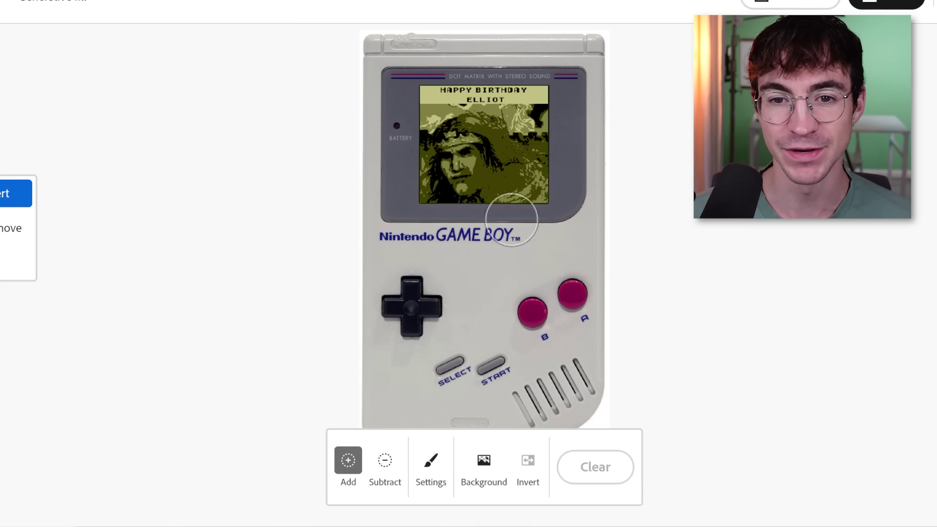
# Generate a 'yellow star' beside the GAME BOY logo, then brush a stick-figure mask near SELECT.
pyautogui.scroll(5, 496, 184)
pyautogui.scroll(-2, 485, 107)
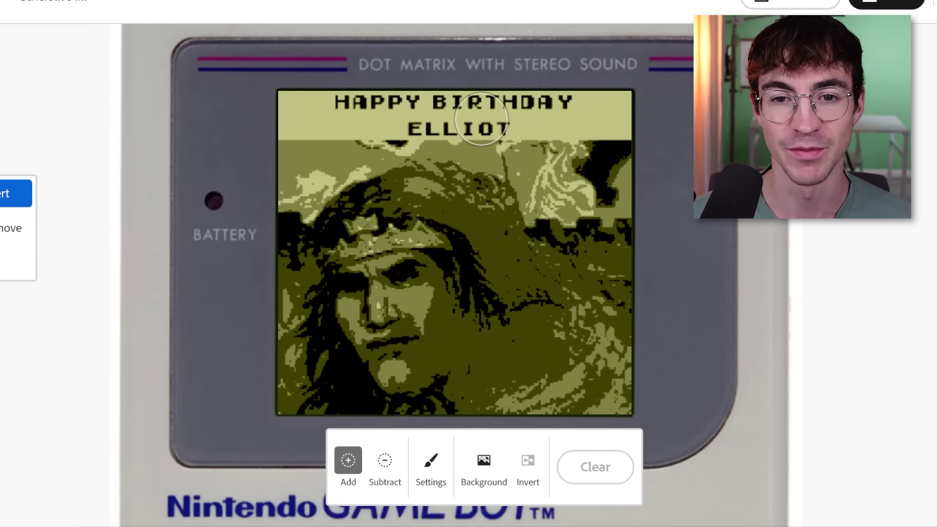
pyautogui.scroll(3, 488, 161)
pyautogui.scroll(-5, 491, 211)
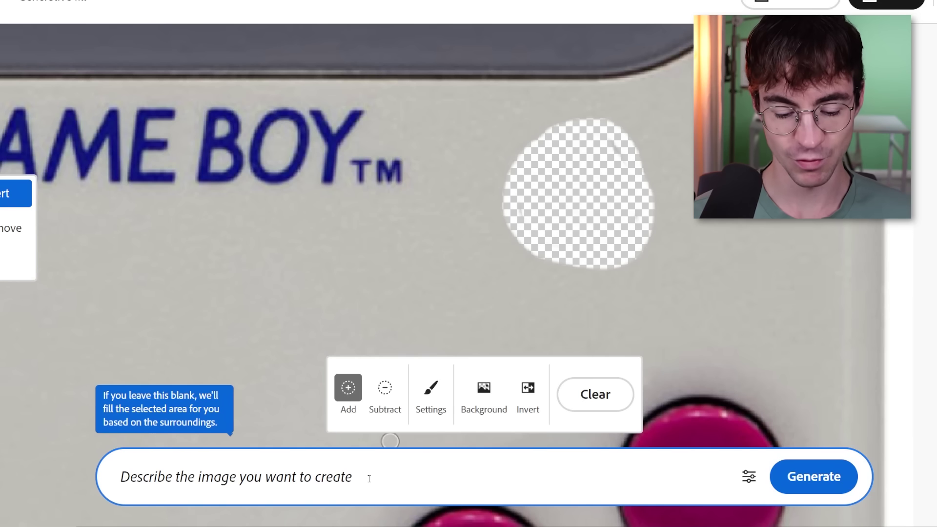
pyautogui.write('ye')
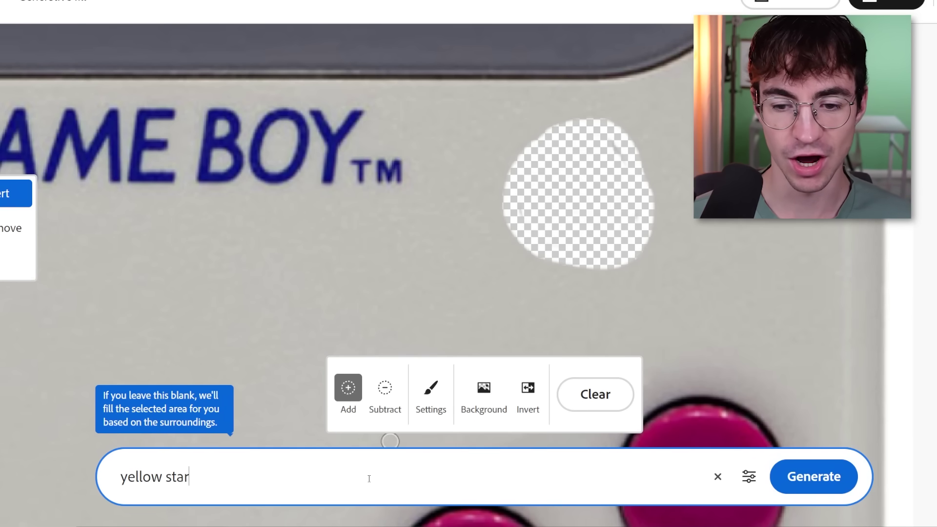
pyautogui.write('llow star')
pyautogui.click(842, 477)
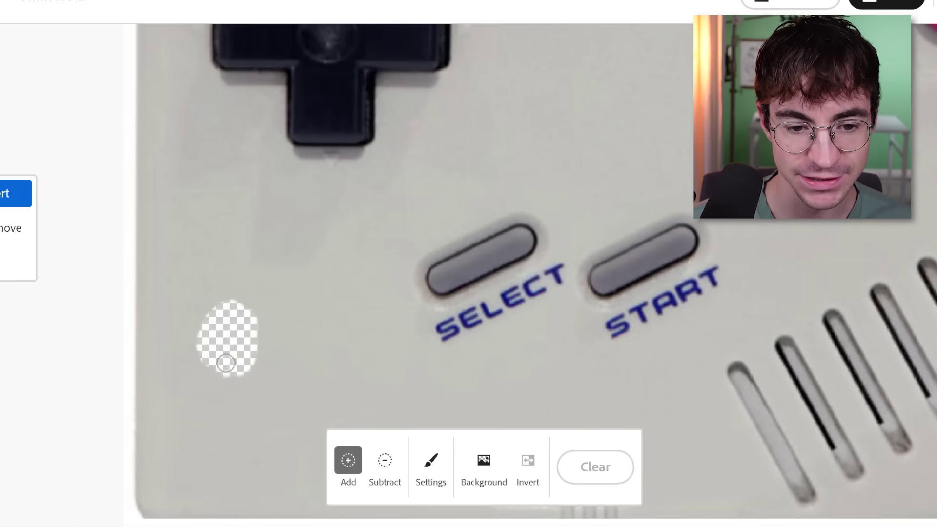
pyautogui.moveTo(226, 363)
pyautogui.mouseDown()
pyautogui.moveTo(226, 414)
pyautogui.moveTo(231, 355)
pyautogui.moveTo(271, 326)
pyautogui.mouseUp()
# Fill the stick-figure mask with a 'robot man' prompt and keep the red-and-green variation.
pyautogui.click(234, 470)
pyautogui.write('robvo')
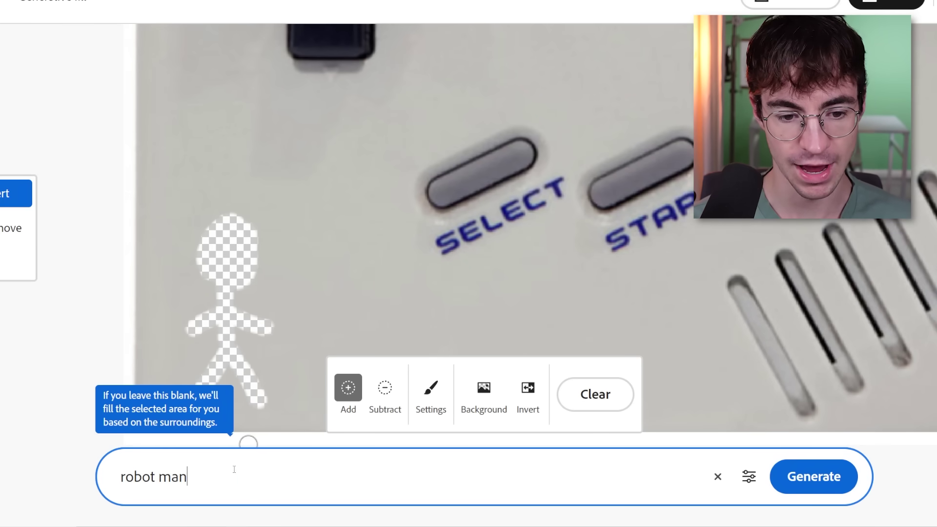
pyautogui.click(813, 476)
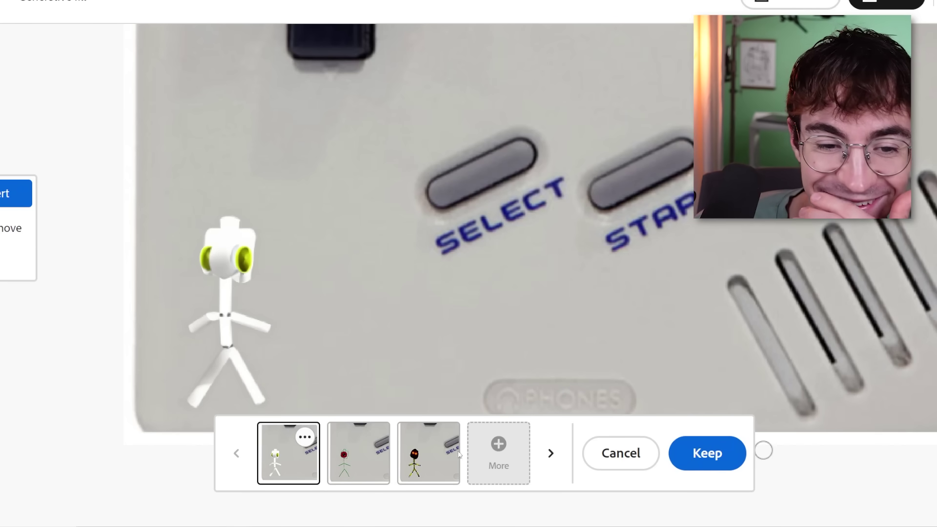
pyautogui.click(427, 453)
pyautogui.click(334, 445)
pyautogui.click(428, 453)
pyautogui.click(359, 453)
pyautogui.click(703, 454)
# Enter a 'fi' prompt and keep the black fish result below the GAME BOY logo.
pyautogui.scroll(2, 648, 274)
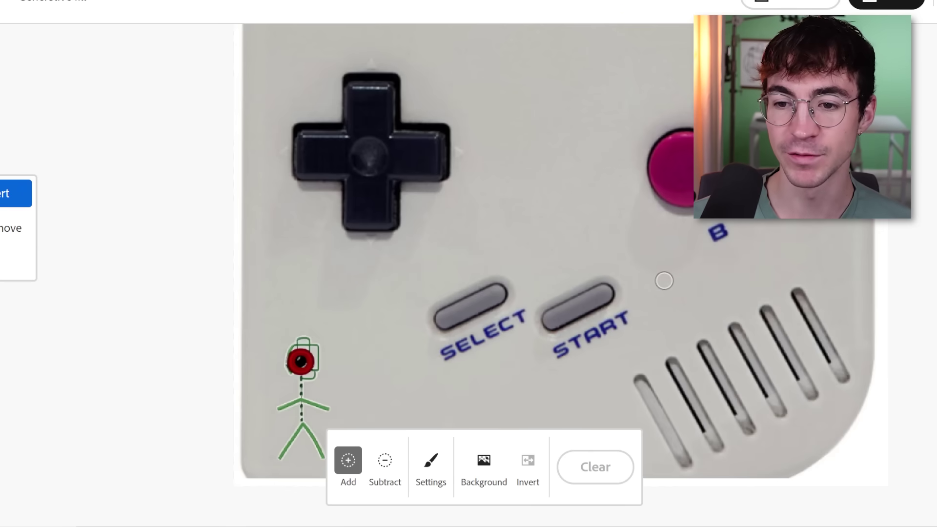
pyautogui.scroll(-2, 663, 278)
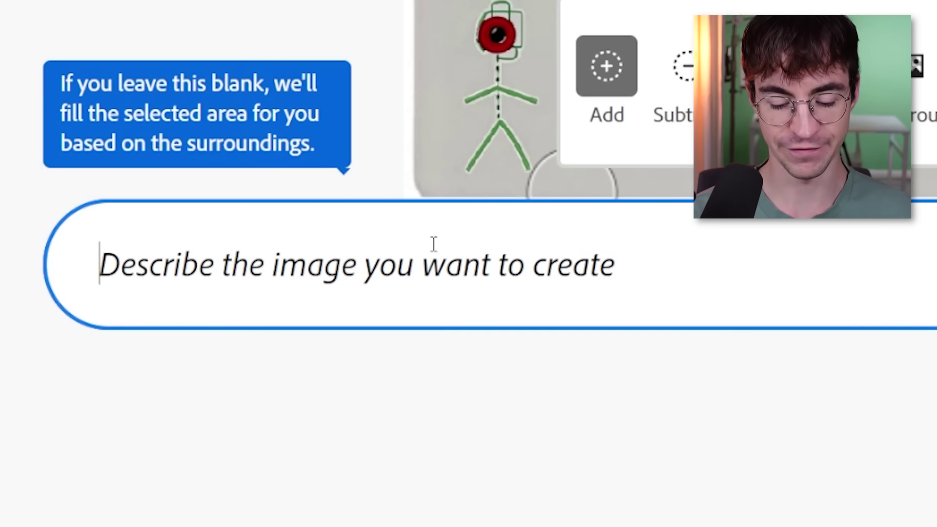
pyautogui.write('fi')
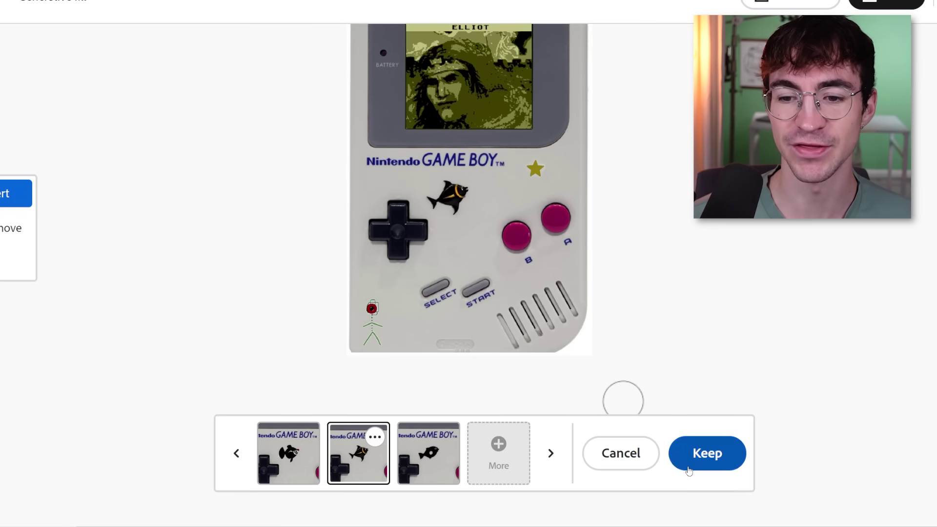
pyautogui.click(688, 469)
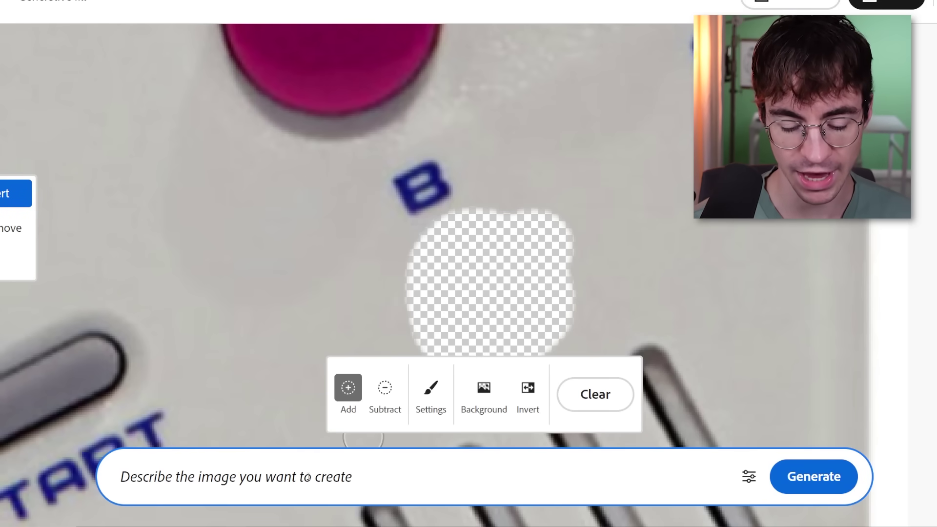
# Generate 'small cat' fills and keep the kitten peeking out below the B button.
pyautogui.write('small cat')
pyautogui.click(801, 476)
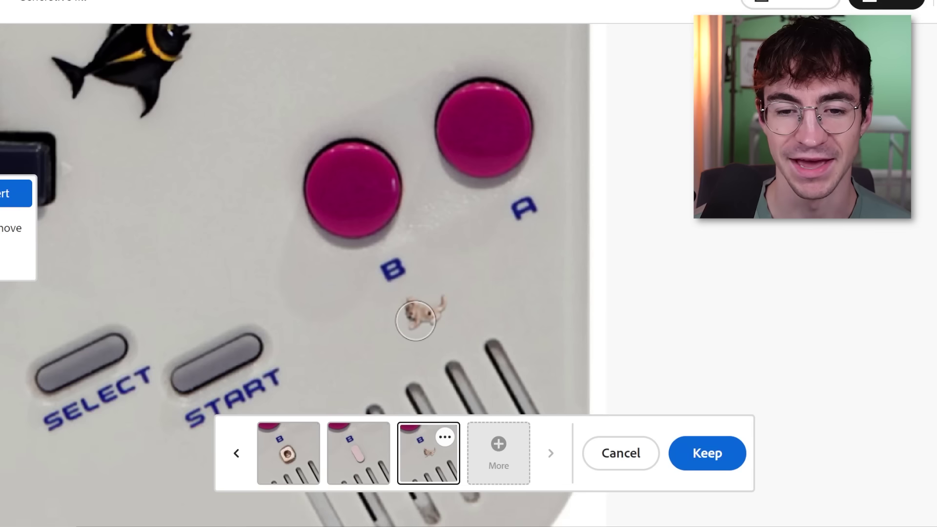
pyautogui.scroll(10, 415, 321)
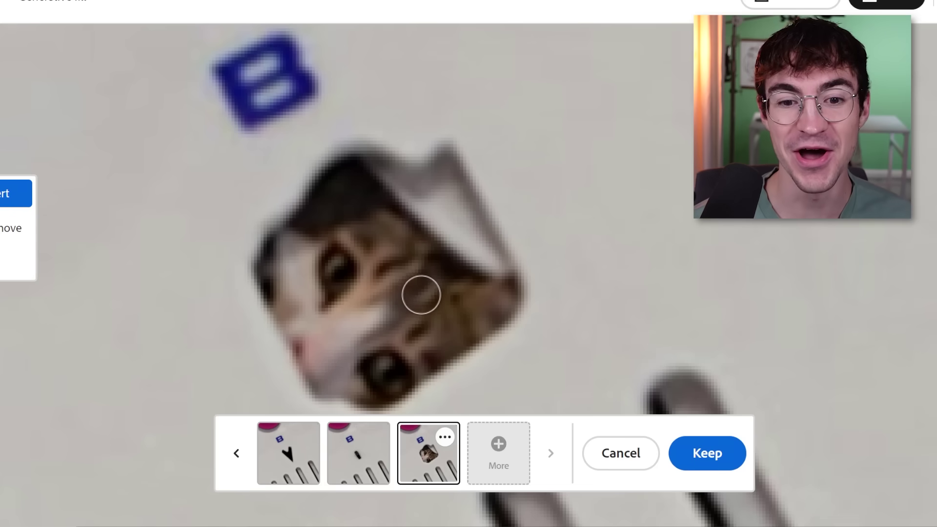
pyautogui.scroll(-5, 422, 291)
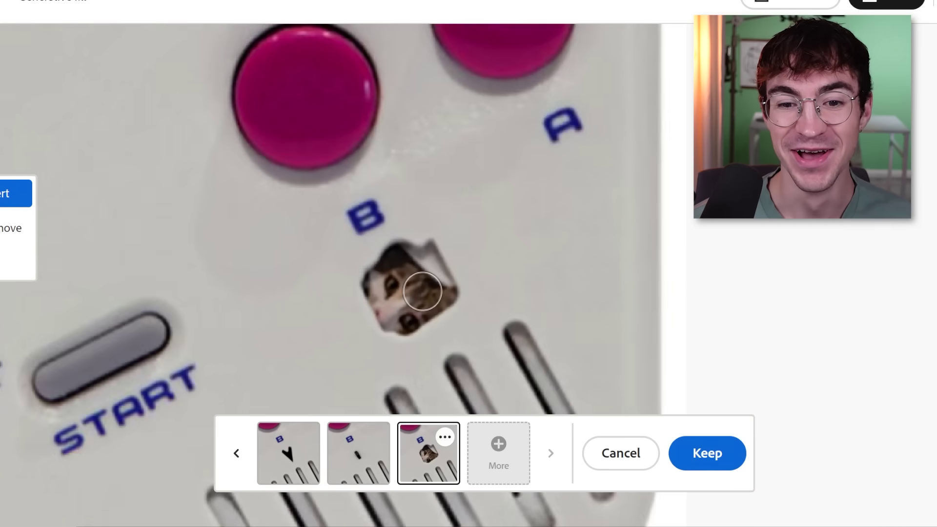
pyautogui.scroll(-5, 421, 292)
pyautogui.scroll(15, 439, 275)
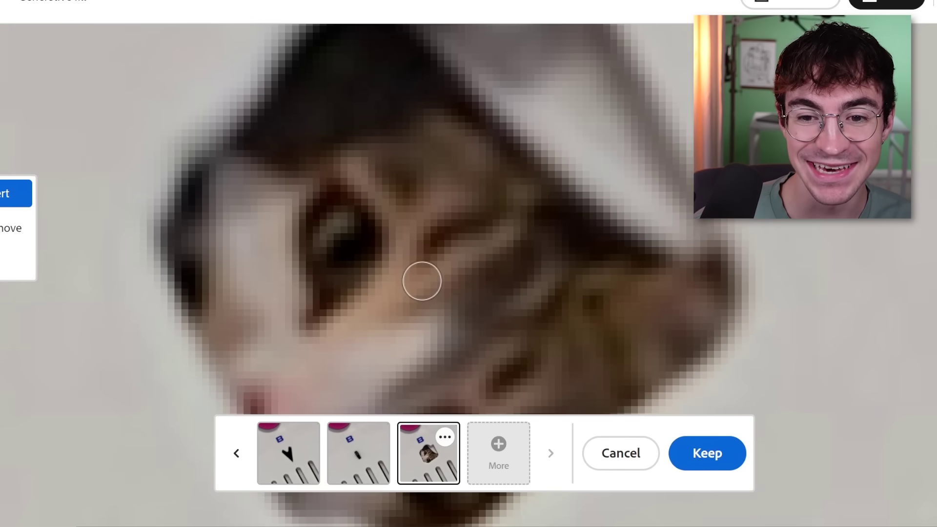
pyautogui.scroll(-10, 422, 281)
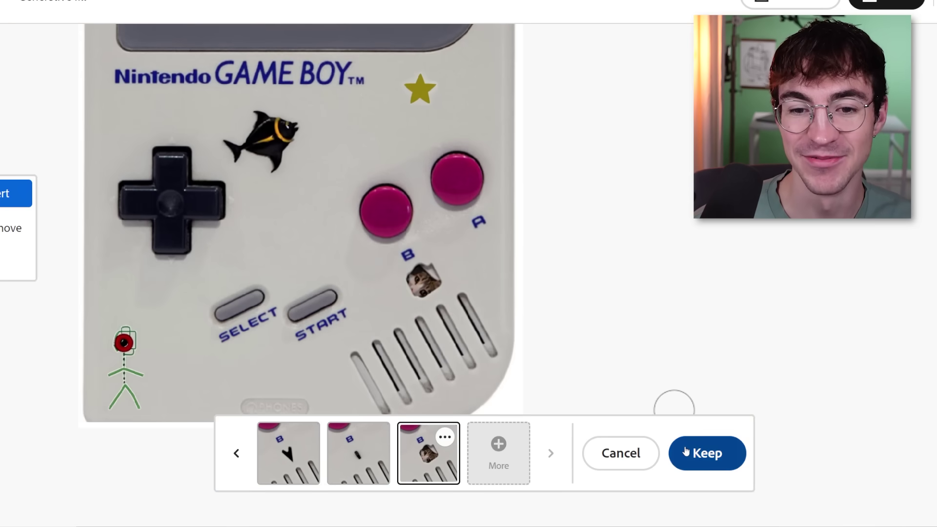
pyautogui.click(685, 451)
# Enter the prompt 'cat' for the masked spot under the fish.
pyautogui.scroll(-2, 493, 319)
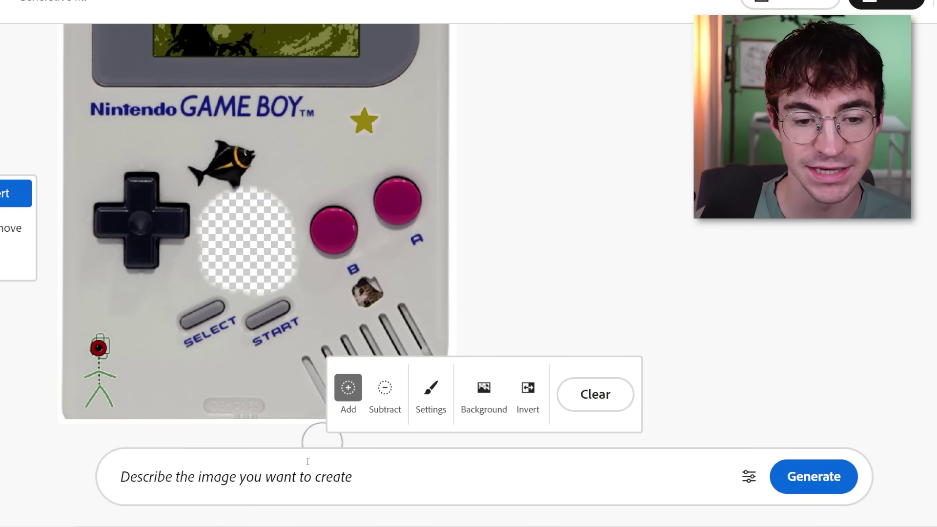
pyautogui.click(305, 458)
pyautogui.write('cat')
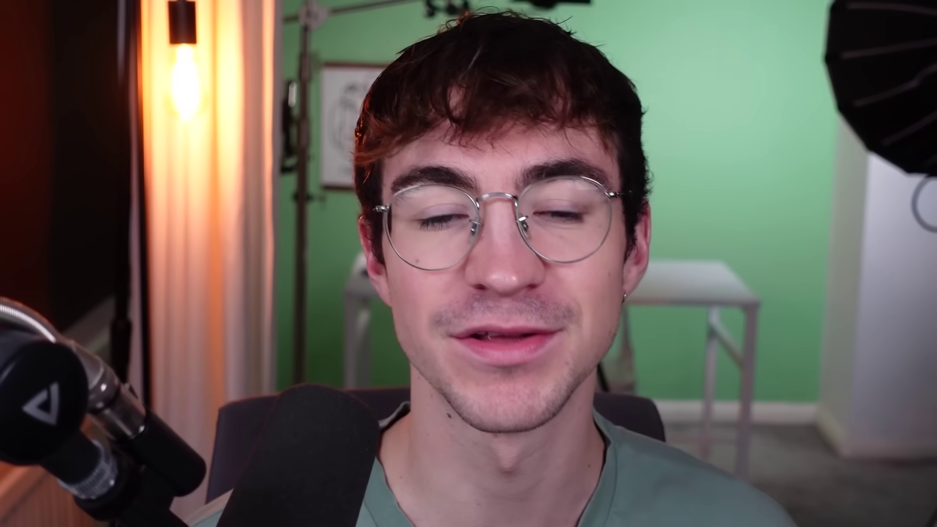
# Generate cat fills and keep the grinning black cat variation under the fish.
pyautogui.press('Return')
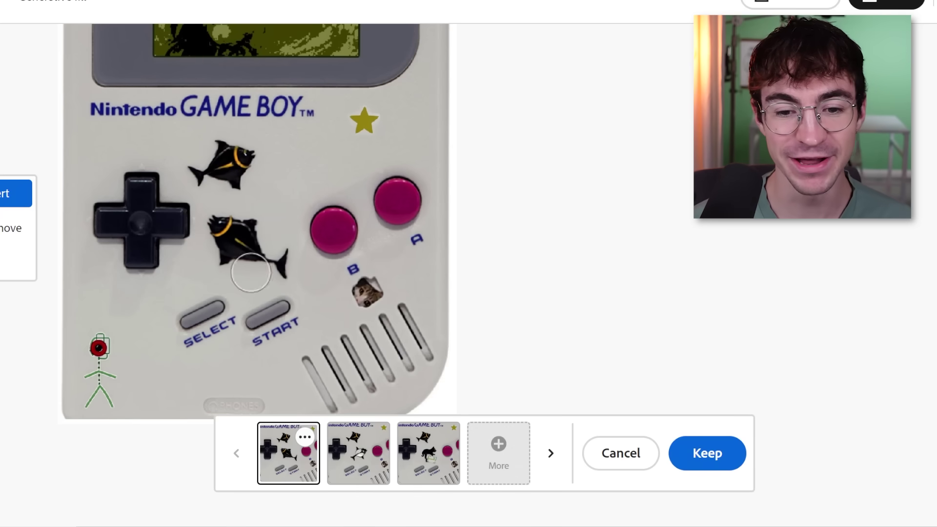
pyautogui.click(424, 450)
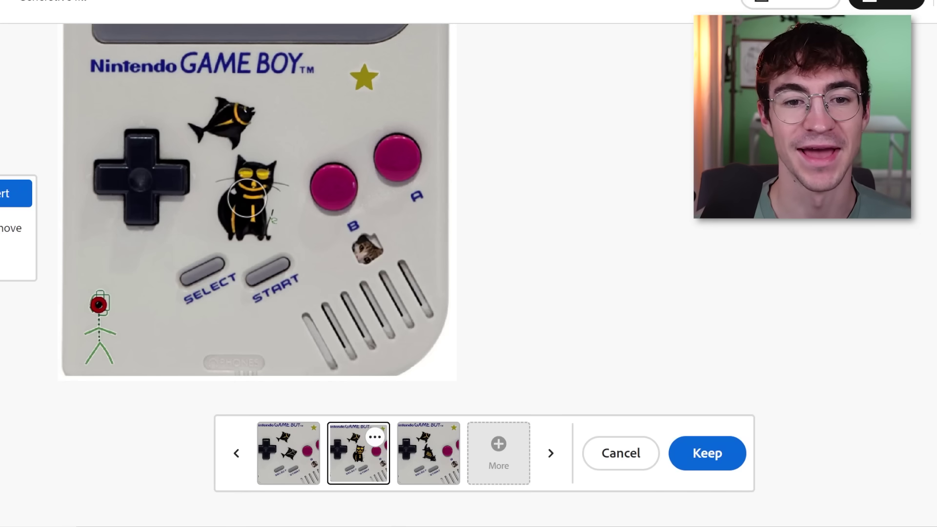
pyautogui.scroll(5, 247, 198)
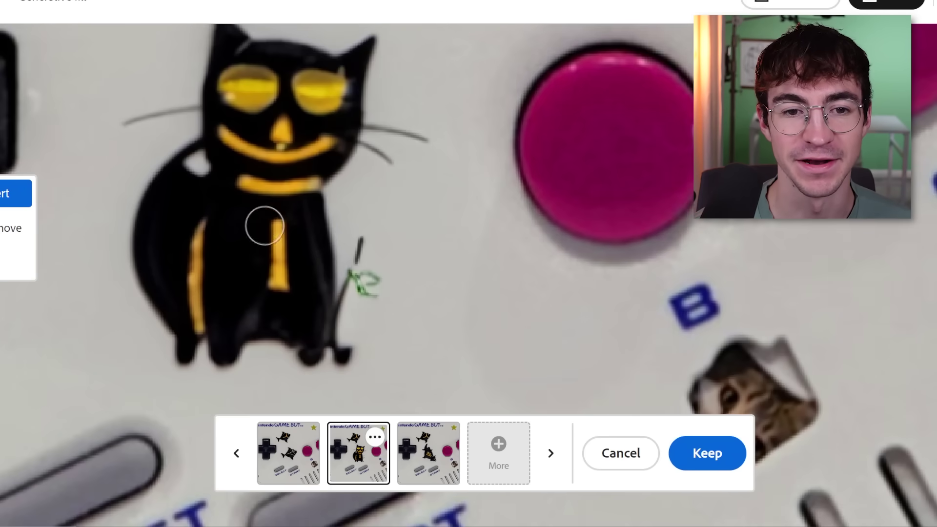
pyautogui.click(683, 453)
# Mask a strip near the bottom edge just above the PHONES label.
pyautogui.scroll(2, 336, 363)
pyautogui.scroll(-2, 307, 351)
pyautogui.moveTo(282, 330); pyautogui.dragTo(397, 322)
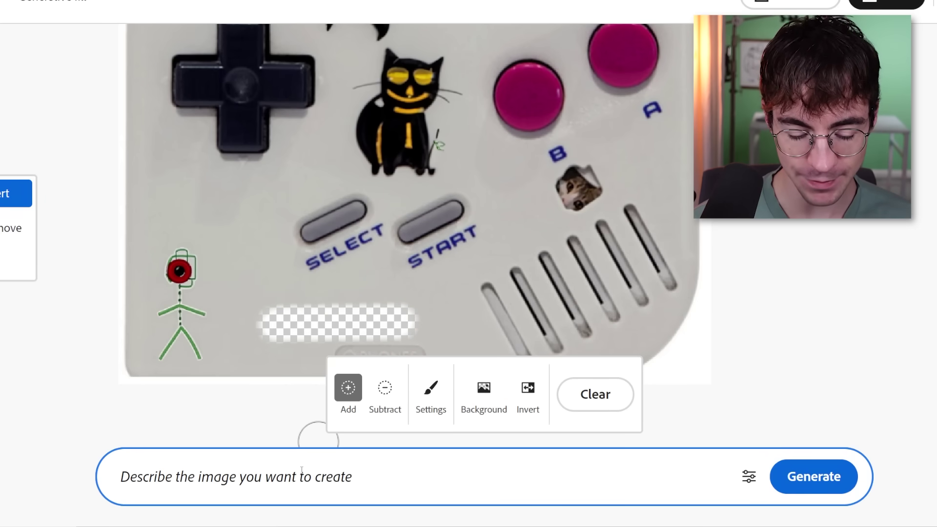
# Generate 'the word hello' lettering in the bottom strip and preview the third variation.
pyautogui.write('the word hell')
pyautogui.write('o')
pyautogui.press('Return')
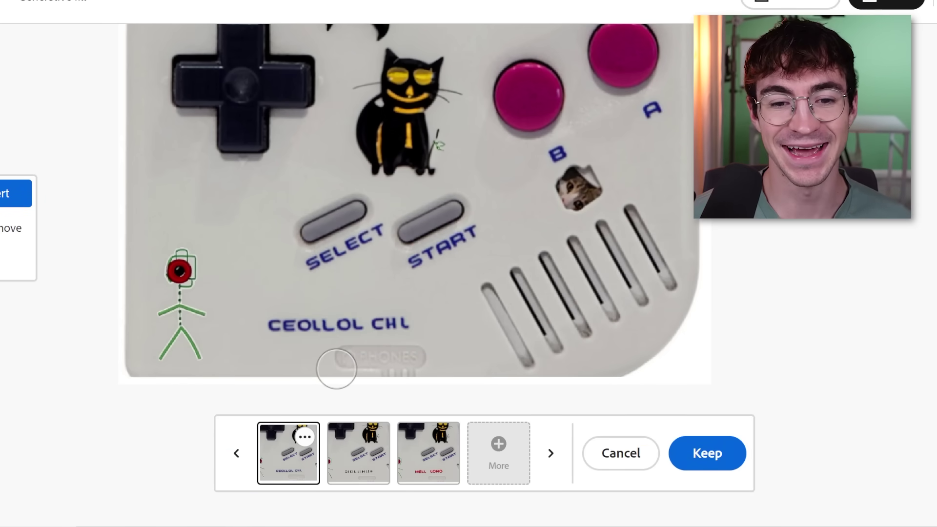
pyautogui.scroll(3, 327, 367)
pyautogui.click(428, 464)
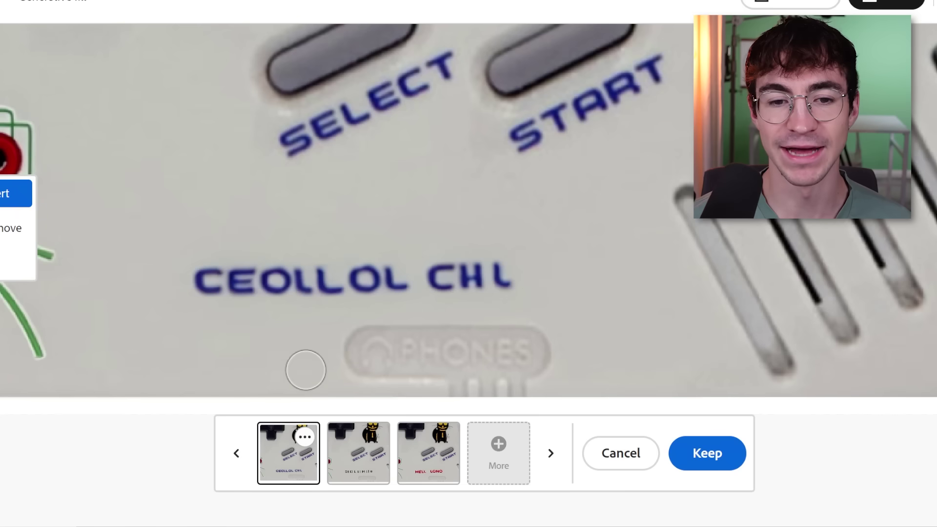
# Begin a new prompt for the masked round spot above the D-pad.
pyautogui.scroll(-3, 305, 351)
pyautogui.scroll(3, 298, 360)
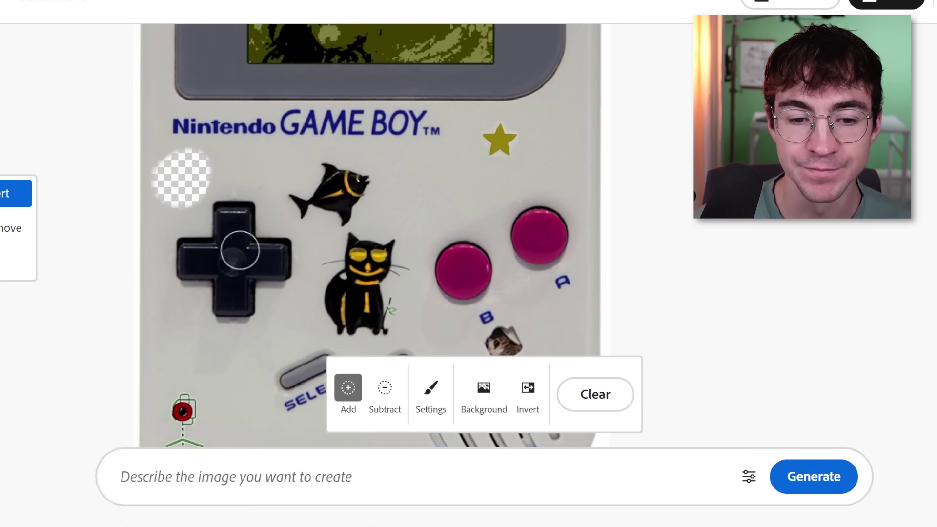
pyautogui.click(284, 465)
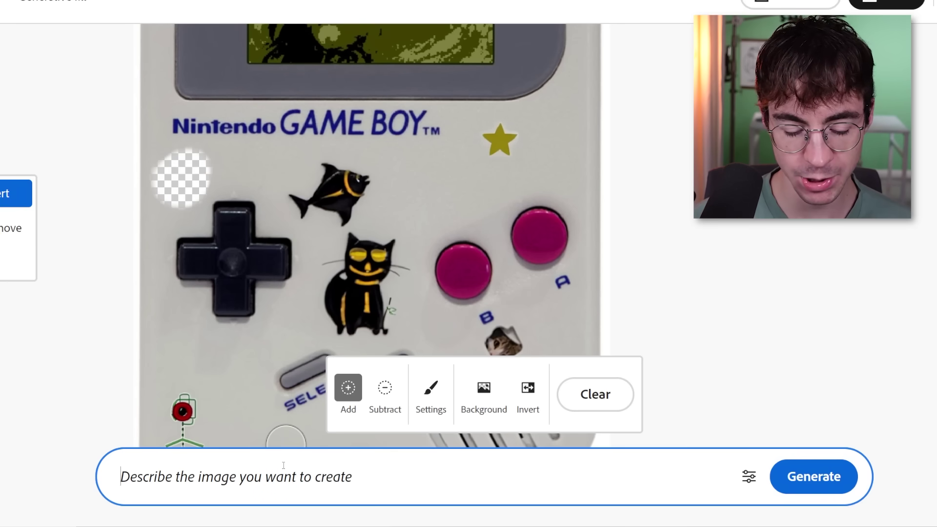
# Generate 'planet earth' beside the D-pad and keep the second variation.
pyautogui.write('plane')
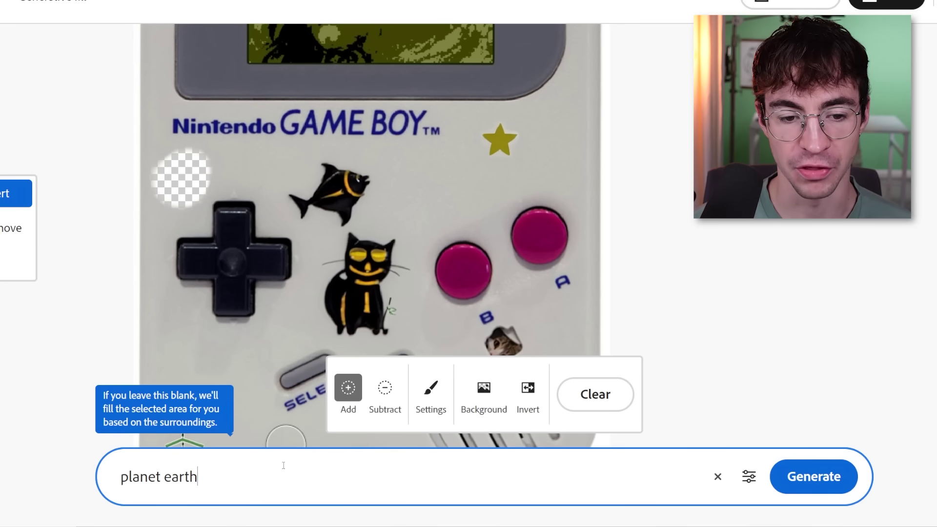
pyautogui.write('t earth')
pyautogui.press('Return')
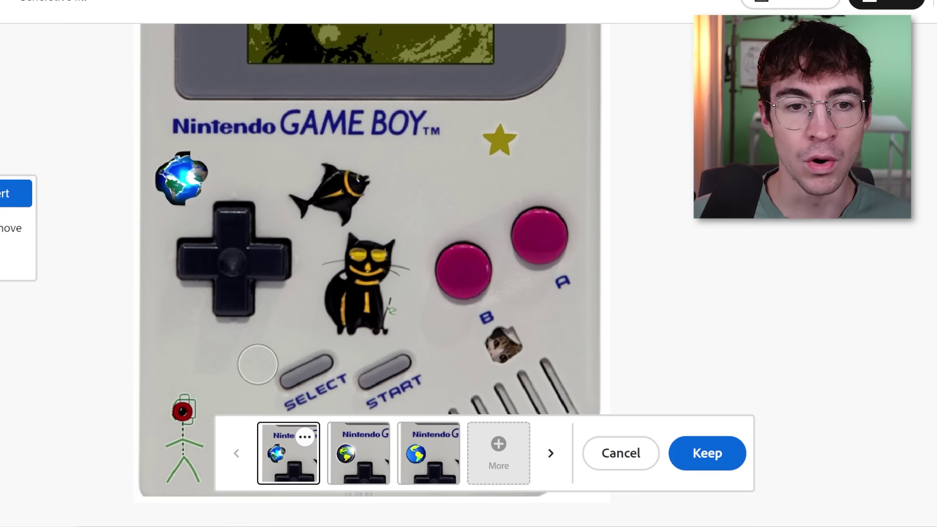
pyautogui.scroll(-3, 261, 317)
pyautogui.click(345, 451)
pyautogui.click(416, 453)
pyautogui.click(359, 453)
pyautogui.click(707, 453)
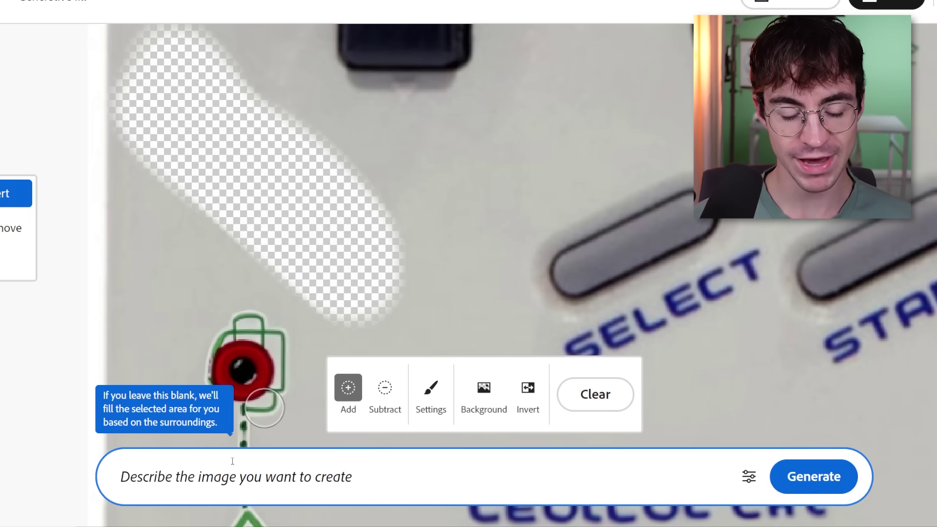
# Generate 'space ship rocket' fills above the stick figure and preview the yellow rocket.
pyautogui.write('space ship rocket')
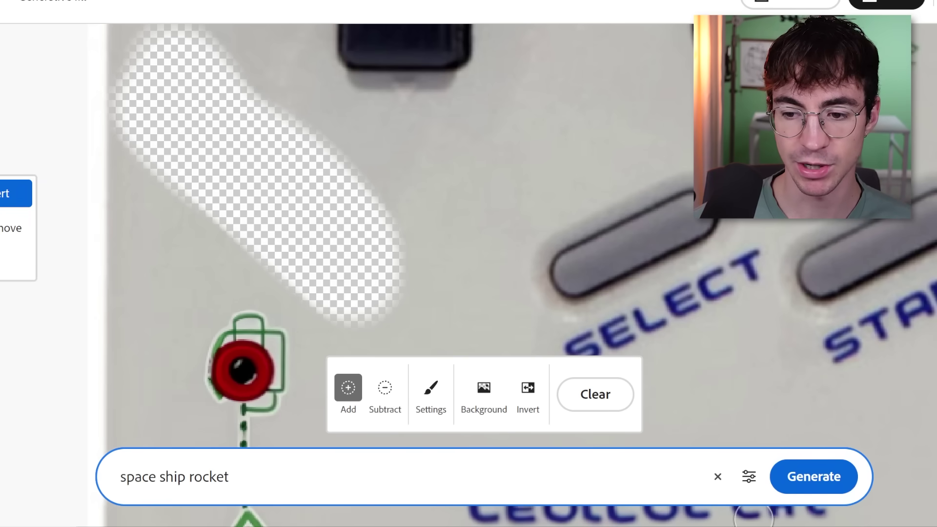
pyautogui.click(813, 476)
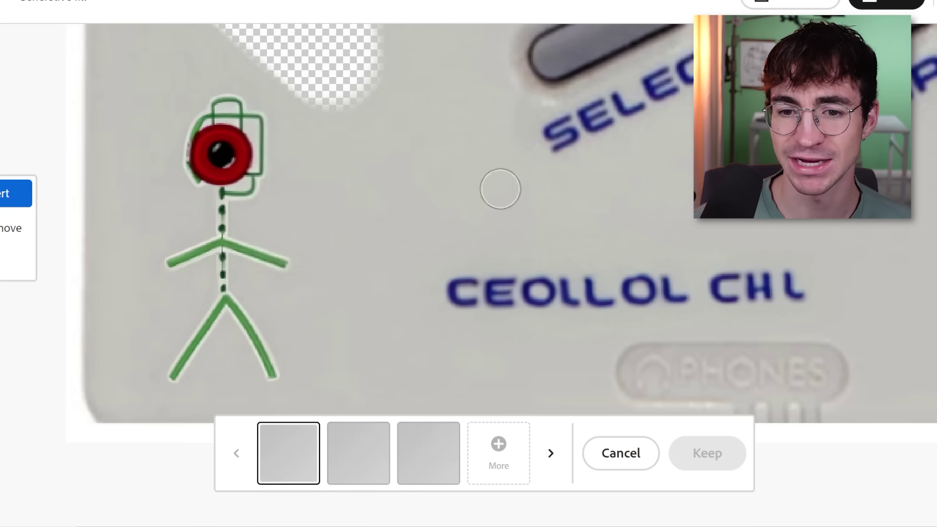
pyautogui.scroll(5, 293, 171)
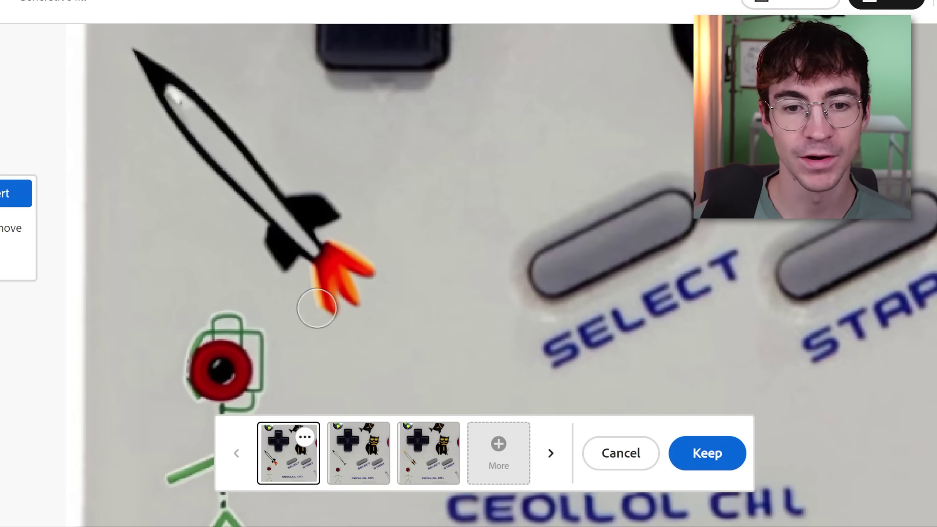
pyautogui.click(429, 466)
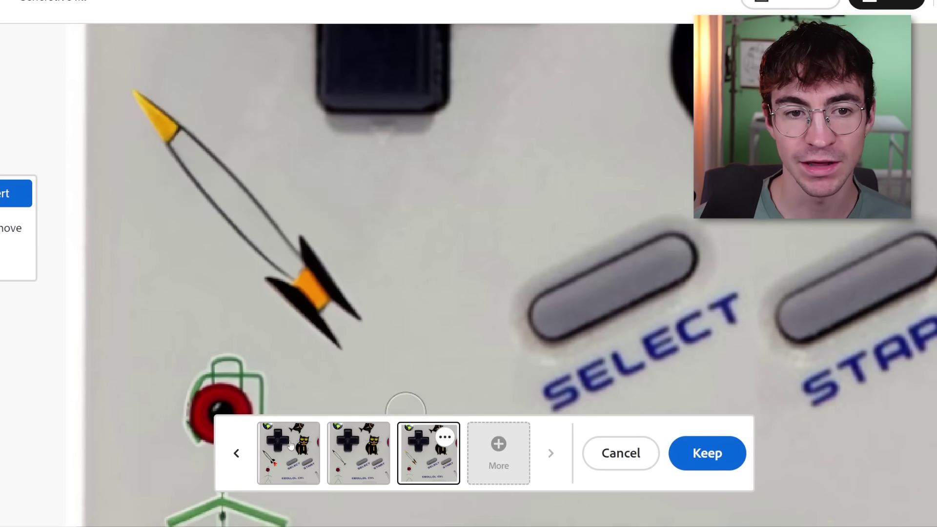